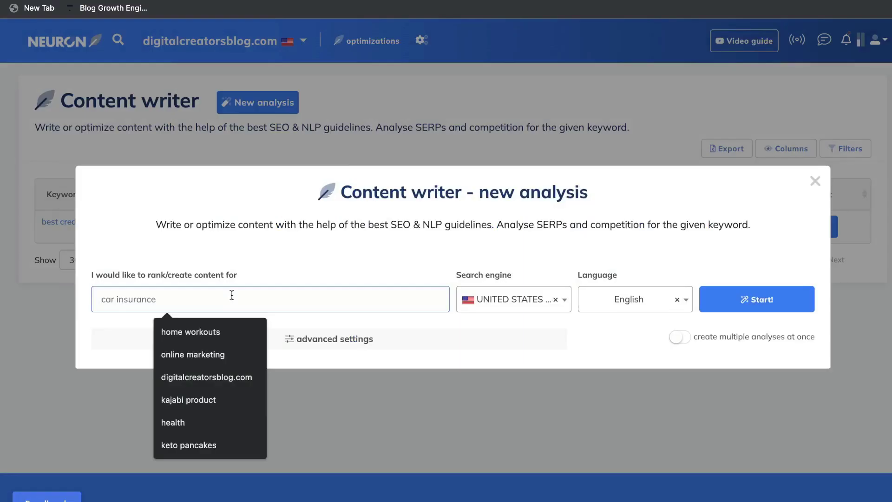
Start a content writer analysis for the keyword "best credit cards for teens" with the United States search engine and English.
{"action": "type", "text": "be"}
{"action": "left_click", "coordinate": [271, 354]}
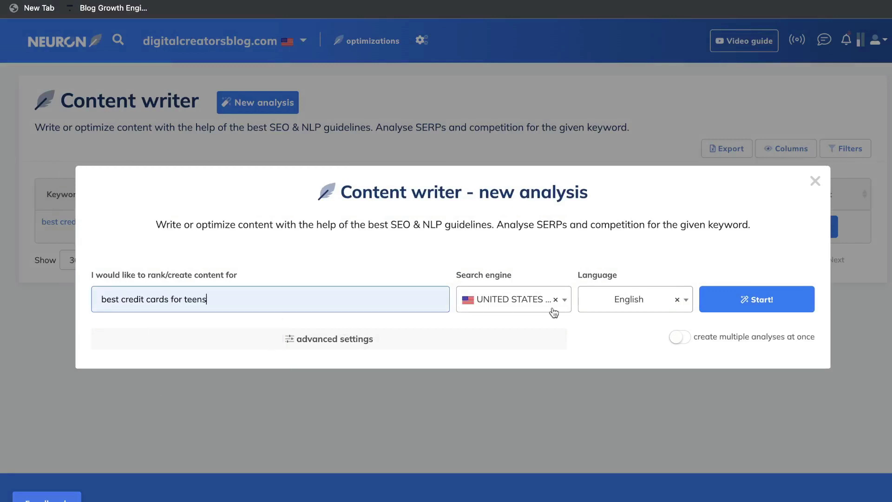
{"action": "left_click", "coordinate": [703, 303]}
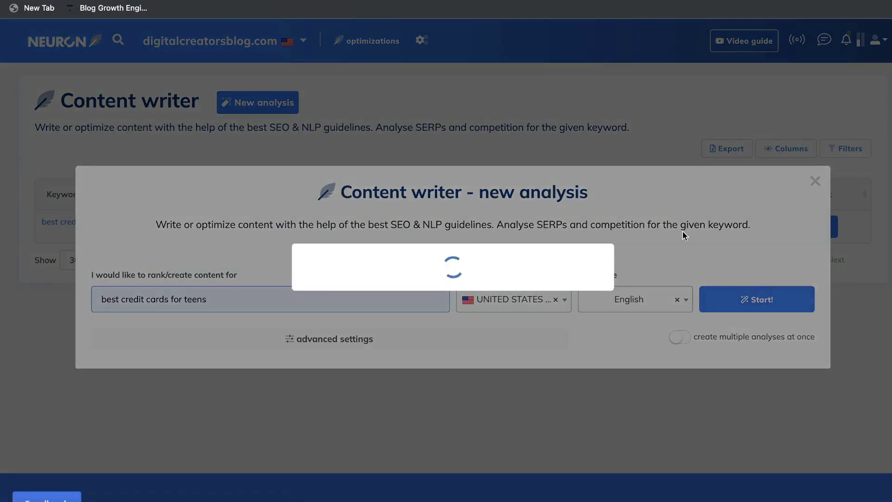
Exclude the competitor pages ranked 29 and 30 from the selection and update the content suggestions.
{"action": "scroll", "coordinate": [441, 262], "scroll_direction": "down", "scroll_amount": 1}
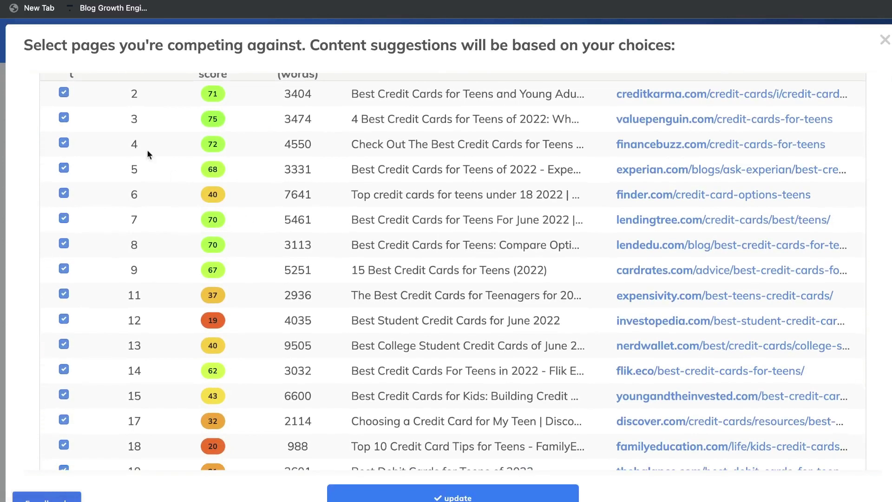
{"action": "left_click", "coordinate": [65, 93]}
{"action": "scroll", "coordinate": [75, 138], "scroll_direction": "up", "scroll_amount": 1}
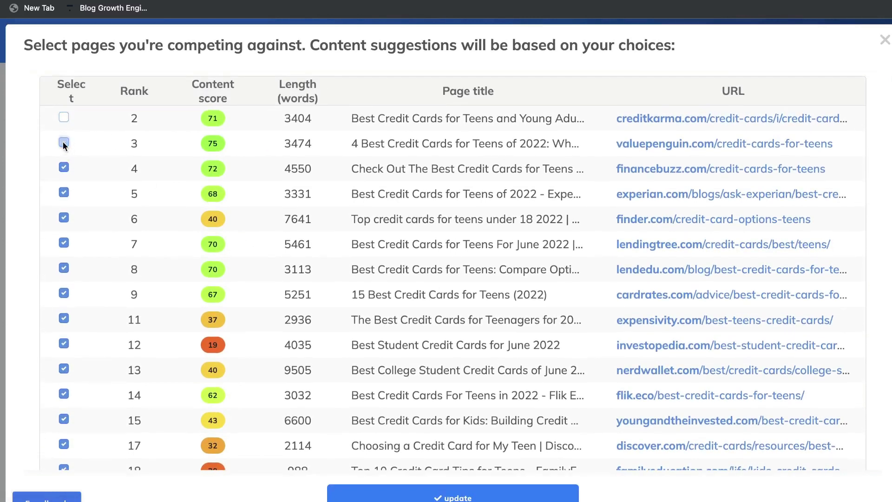
{"action": "left_click", "coordinate": [63, 118]}
{"action": "scroll", "coordinate": [73, 205], "scroll_direction": "down", "scroll_amount": 5}
{"action": "scroll", "coordinate": [74, 205], "scroll_direction": "down", "scroll_amount": 8}
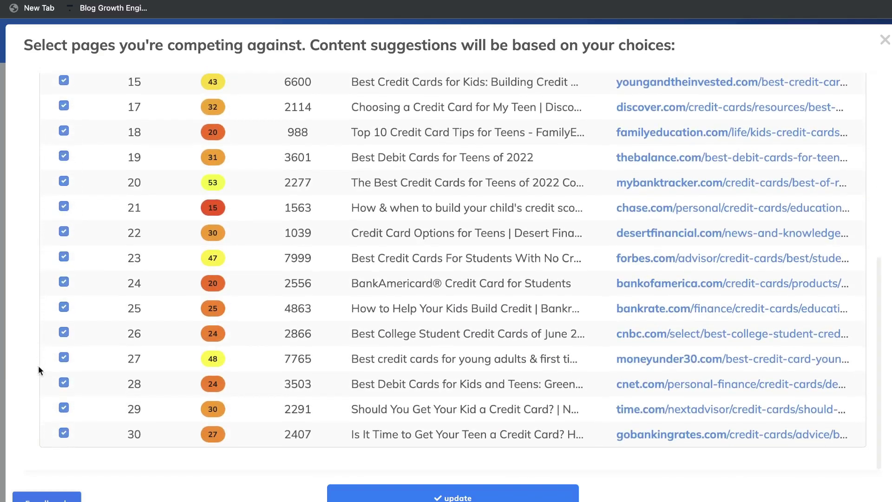
{"action": "left_click", "coordinate": [64, 408]}
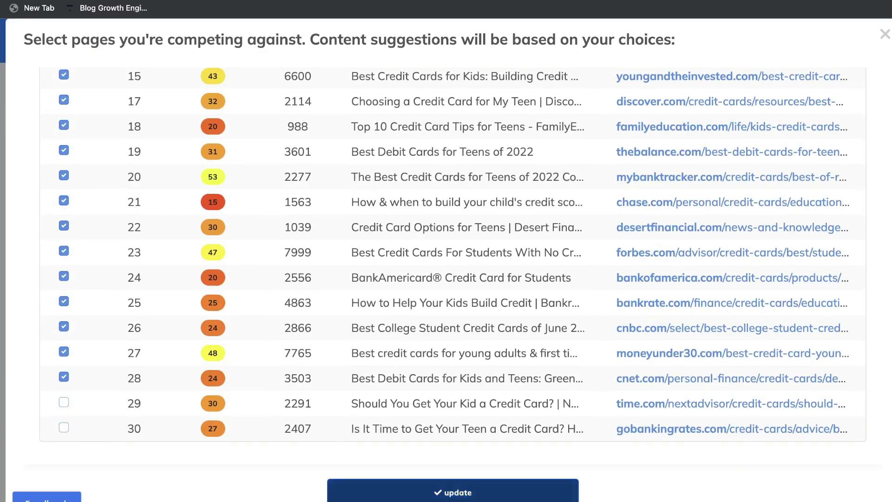
{"action": "left_click", "coordinate": [453, 492]}
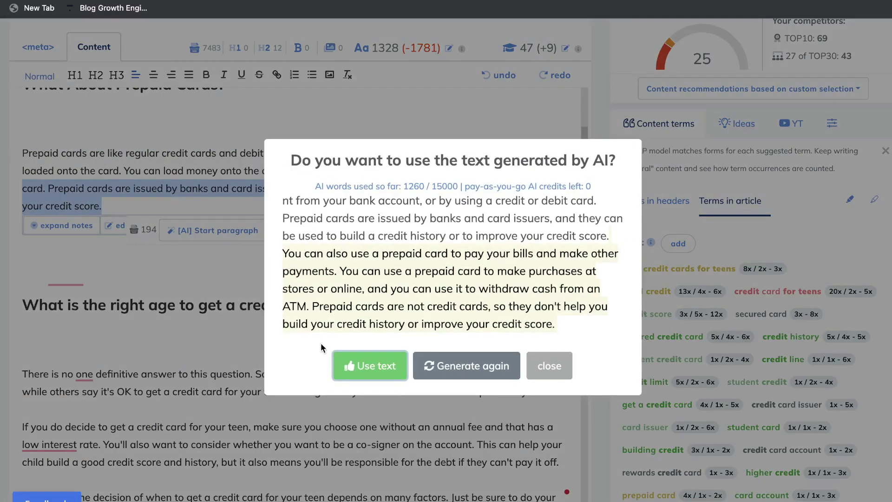
Insert the AI-generated continuation into the prepaid cards paragraph and look over the terms suggested for the article.
{"action": "left_click", "coordinate": [360, 365]}
{"action": "scroll", "coordinate": [386, 276], "scroll_direction": "down", "scroll_amount": 8}
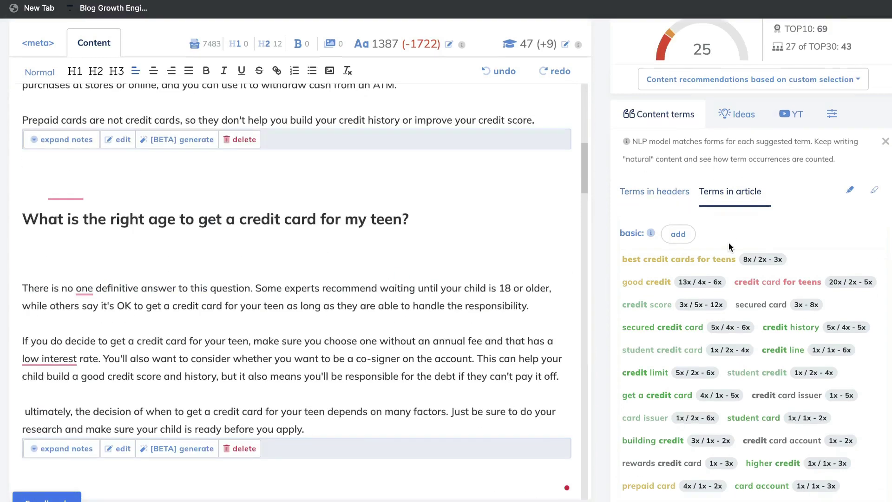
{"action": "scroll", "coordinate": [728, 242], "scroll_direction": "down", "scroll_amount": 4}
{"action": "scroll", "coordinate": [728, 241], "scroll_direction": "up", "scroll_amount": 6}
Examine the content ideas, covering the competitors' H1 headings, the questions to answer and the competitors' H2 headings.
{"action": "left_click", "coordinate": [736, 220]}
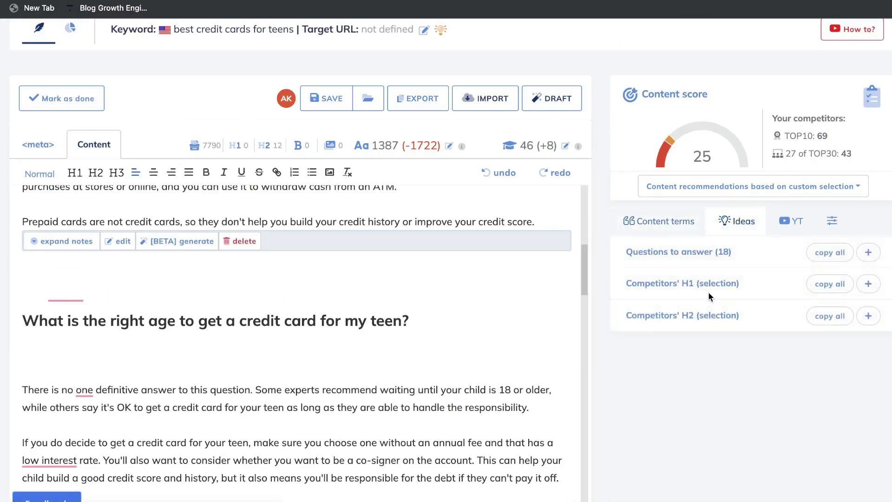
{"action": "left_click", "coordinate": [865, 287]}
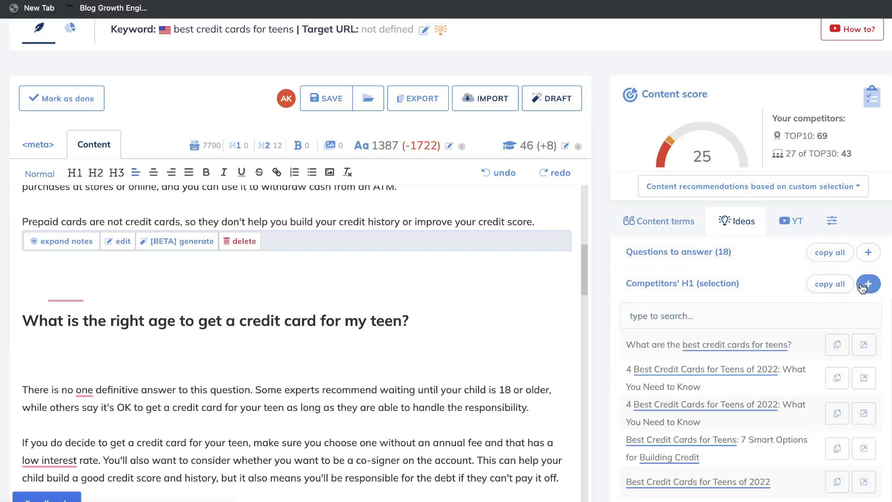
{"action": "left_click", "coordinate": [864, 284]}
{"action": "left_click", "coordinate": [867, 252]}
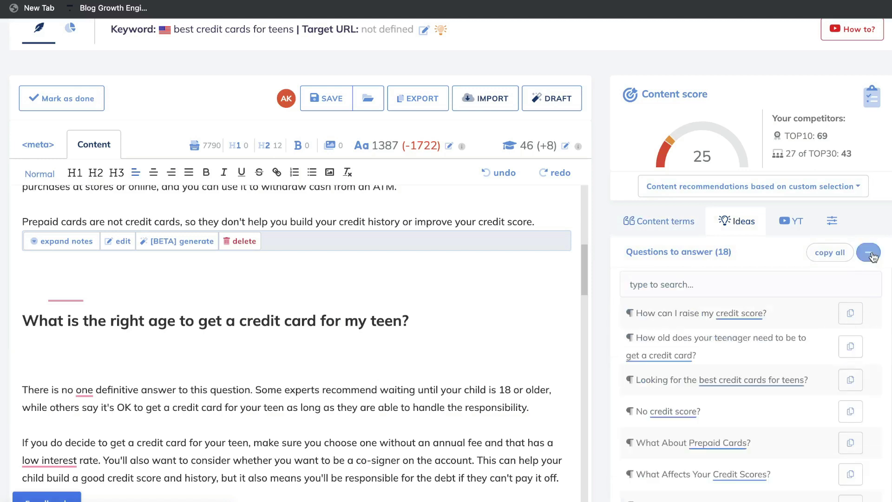
{"action": "left_click", "coordinate": [867, 251]}
{"action": "left_click", "coordinate": [868, 316]}
Look through the YouTube videos suggested for the keyword.
{"action": "left_click", "coordinate": [791, 221]}
{"action": "scroll", "coordinate": [780, 263], "scroll_direction": "down", "scroll_amount": 2}
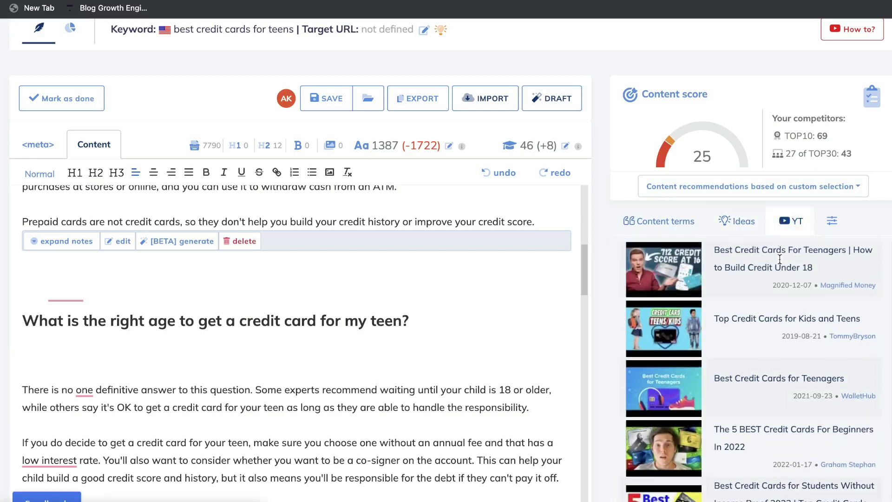
{"action": "scroll", "coordinate": [780, 263], "scroll_direction": "up", "scroll_amount": 1}
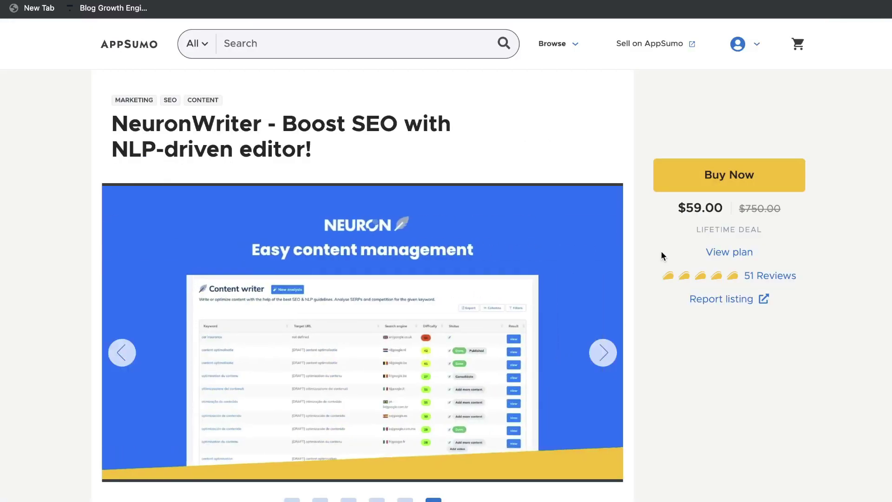
Read through the NeuronWriter lifetime deal page on AppSumo down to its plans and features.
{"action": "scroll", "coordinate": [685, 204], "scroll_direction": "down", "scroll_amount": 1}
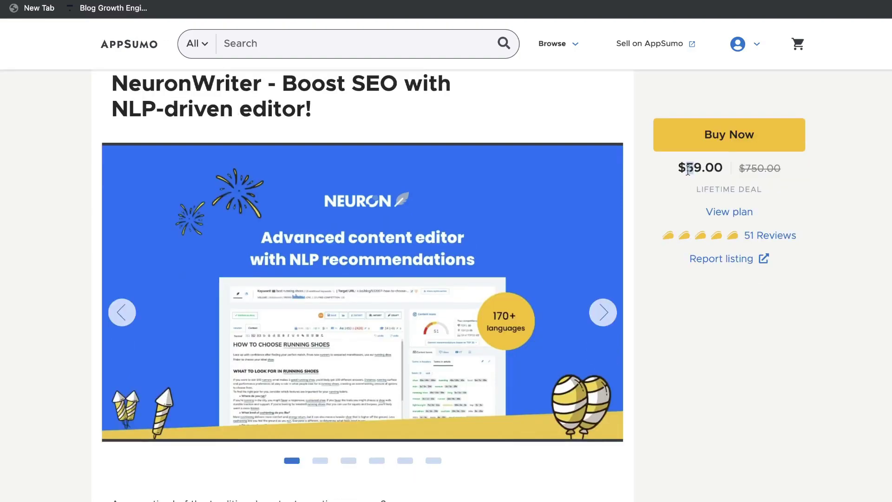
{"action": "scroll", "coordinate": [679, 235], "scroll_direction": "down", "scroll_amount": 15}
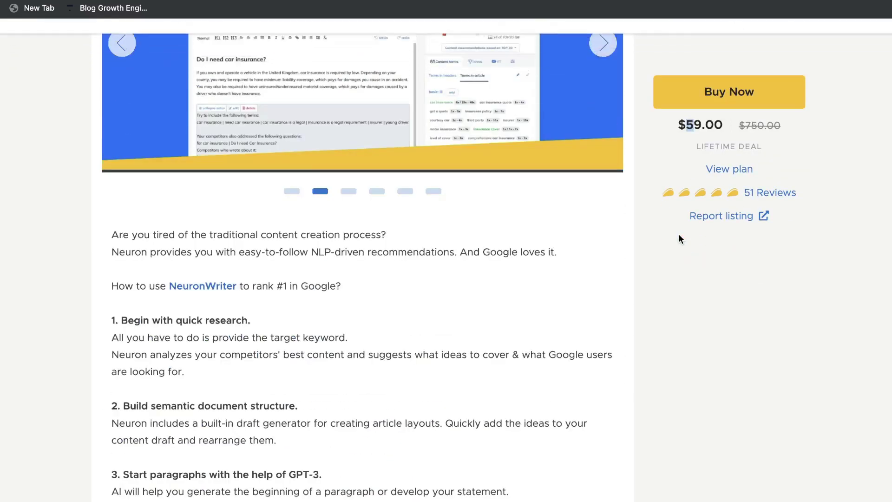
{"action": "scroll", "coordinate": [679, 234], "scroll_direction": "down", "scroll_amount": 5}
{"action": "scroll", "coordinate": [596, 261], "scroll_direction": "down", "scroll_amount": 2}
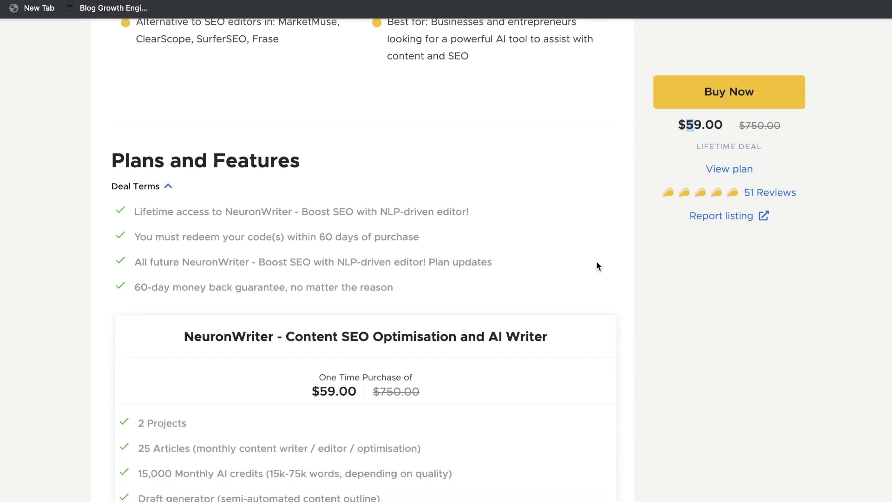
{"action": "scroll", "coordinate": [175, 420], "scroll_direction": "down", "scroll_amount": 1}
Examine the one-time purchase plan's article allowance, monthly AI credits and stacking information.
{"action": "left_click_drag", "start_coordinate": [138, 402], "coordinate": [177, 405]}
{"action": "scroll", "coordinate": [213, 408], "scroll_direction": "down", "scroll_amount": 1}
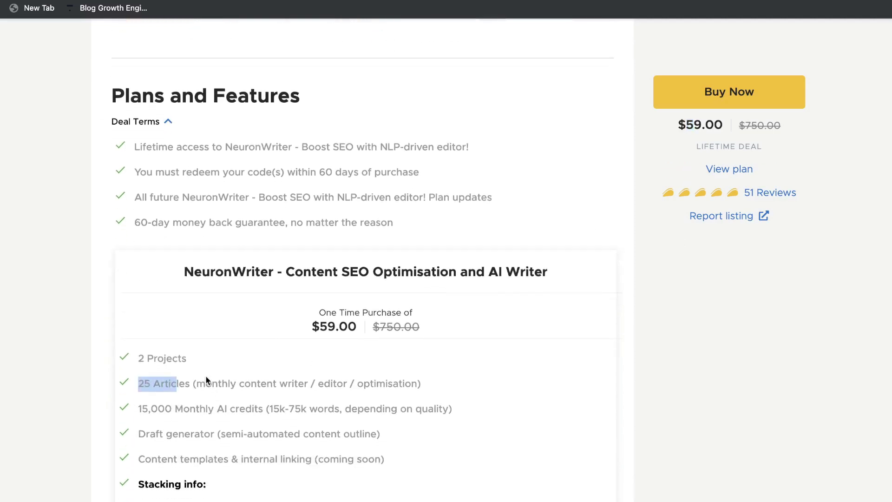
{"action": "scroll", "coordinate": [206, 377], "scroll_direction": "down", "scroll_amount": 1}
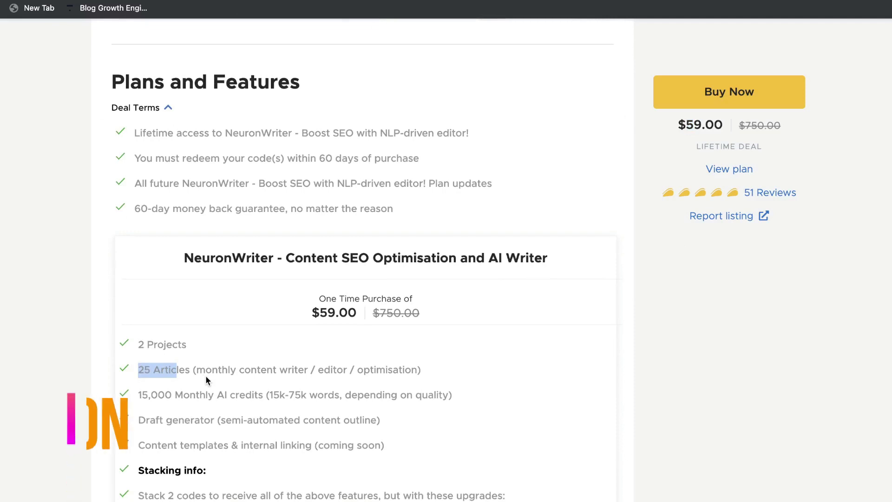
{"action": "scroll", "coordinate": [206, 378], "scroll_direction": "down", "scroll_amount": 1}
{"action": "scroll", "coordinate": [206, 377], "scroll_direction": "down", "scroll_amount": 1}
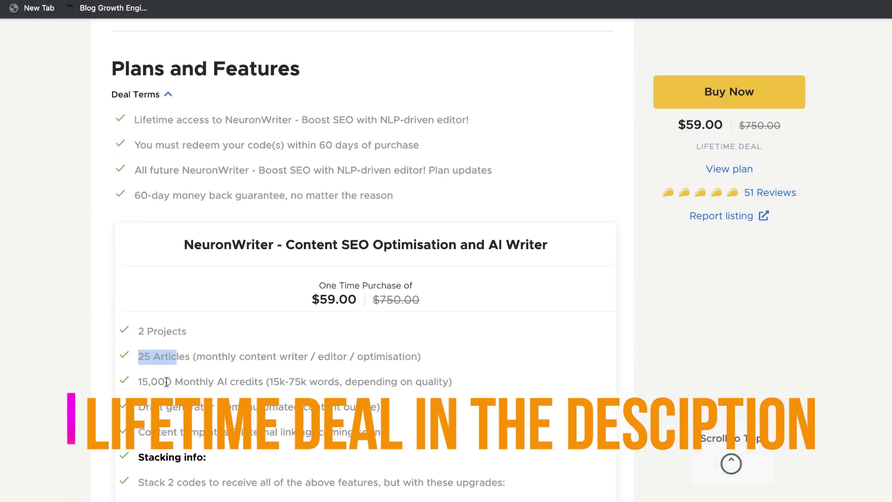
{"action": "left_click_drag", "start_coordinate": [138, 382], "coordinate": [263, 378]}
{"action": "scroll", "coordinate": [264, 377], "scroll_direction": "down", "scroll_amount": 2}
{"action": "scroll", "coordinate": [238, 362], "scroll_direction": "down", "scroll_amount": 2}
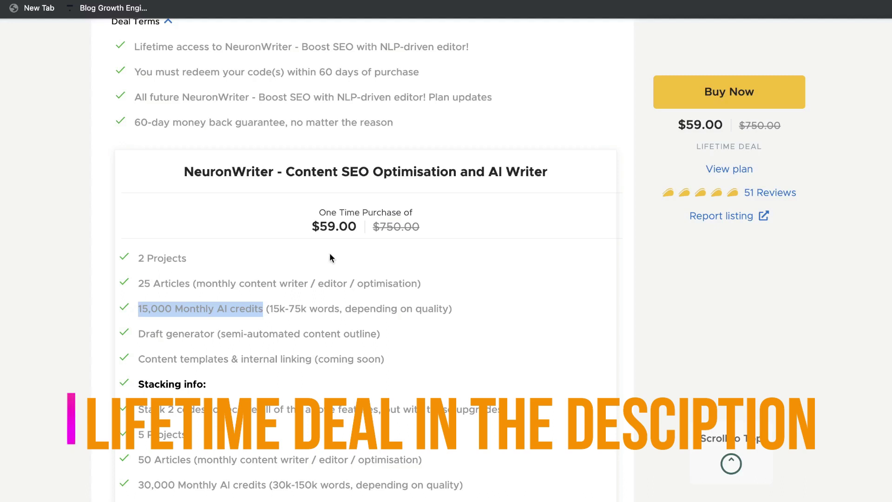
Create a NeuronWriter project for digitalcreatorsblog.com with google.COM United States as the search engine and English as the language.
{"action": "left_click", "coordinate": [308, 221]}
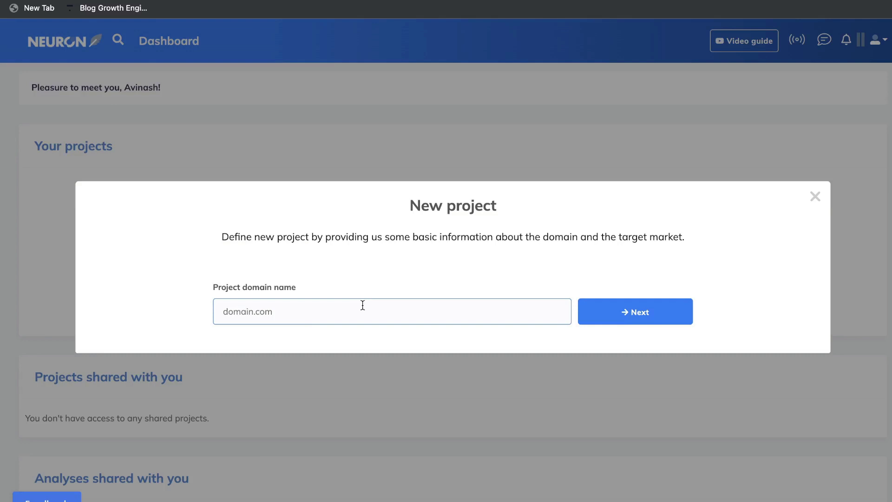
{"action": "type", "text": "digitalcreatorsblog.com"}
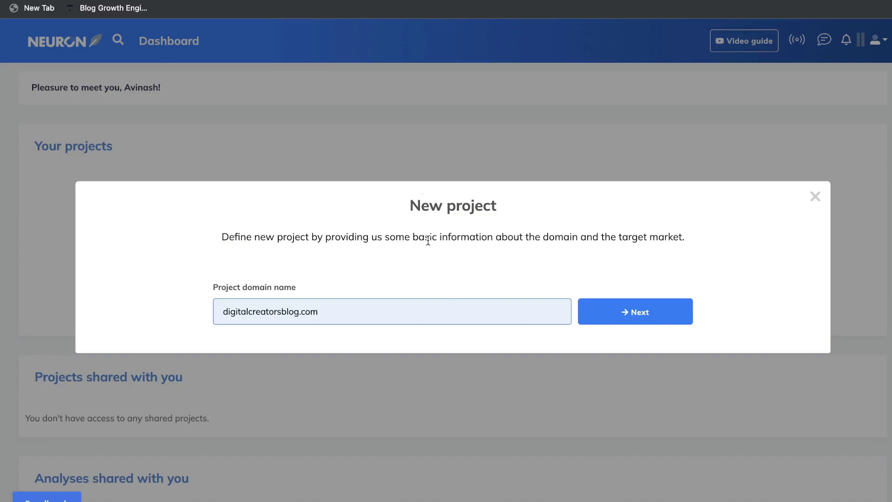
{"action": "key", "text": "Return"}
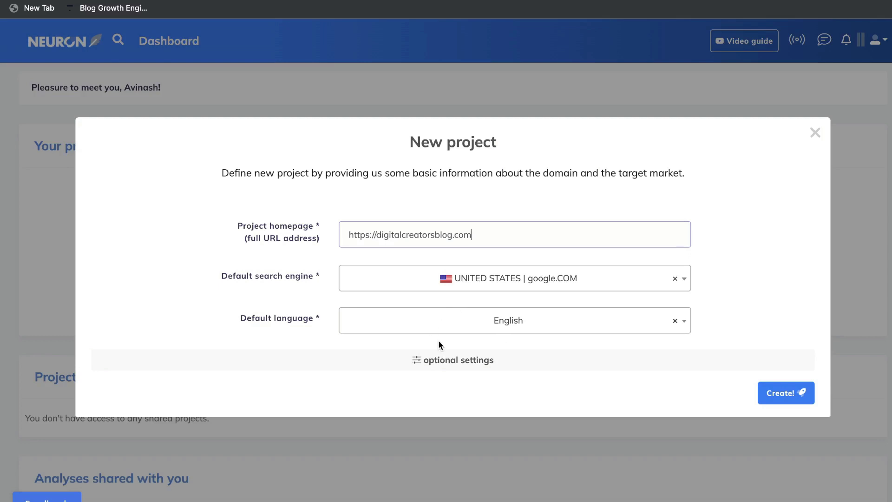
{"action": "key", "text": "Return"}
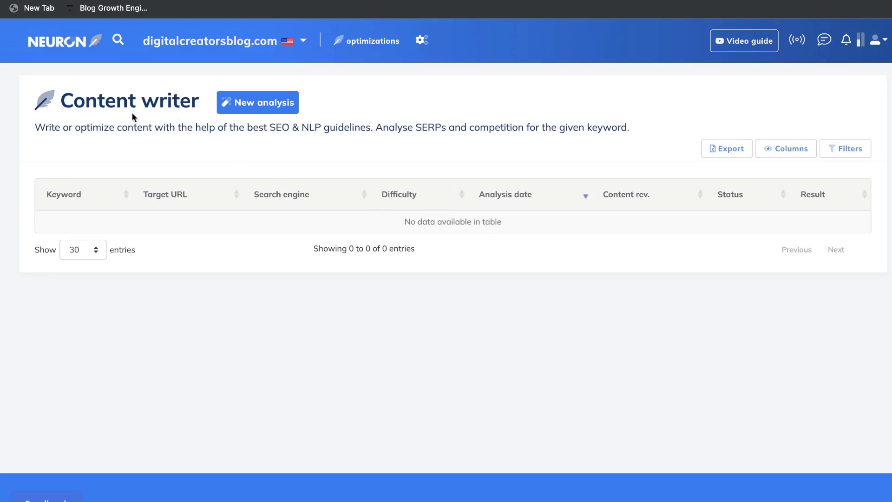
Run a new content writer analysis in the project for the keyword "best credit cards for teens" in English.
{"action": "triple_click", "coordinate": [113, 127]}
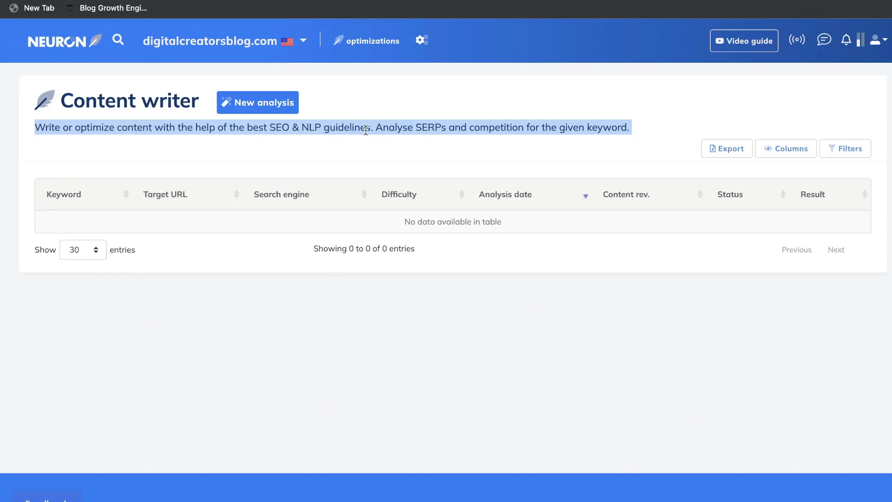
{"action": "left_click", "coordinate": [258, 102]}
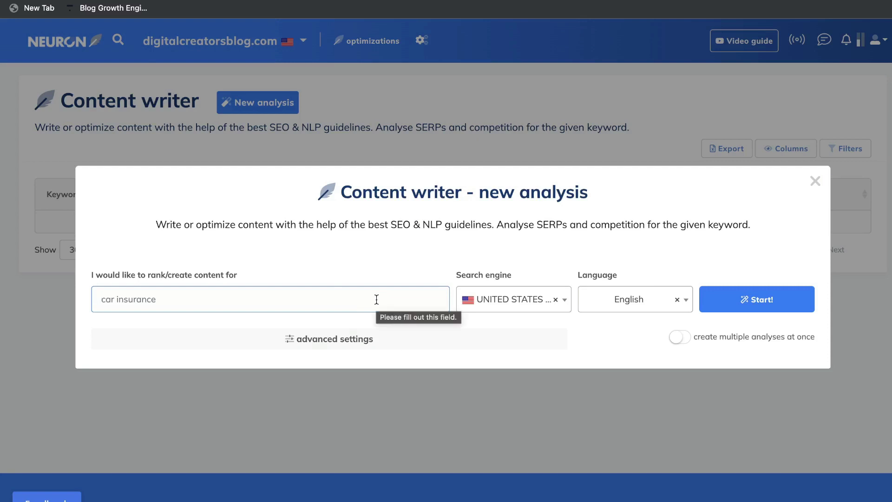
{"action": "type", "text": "best credit cards for teens"}
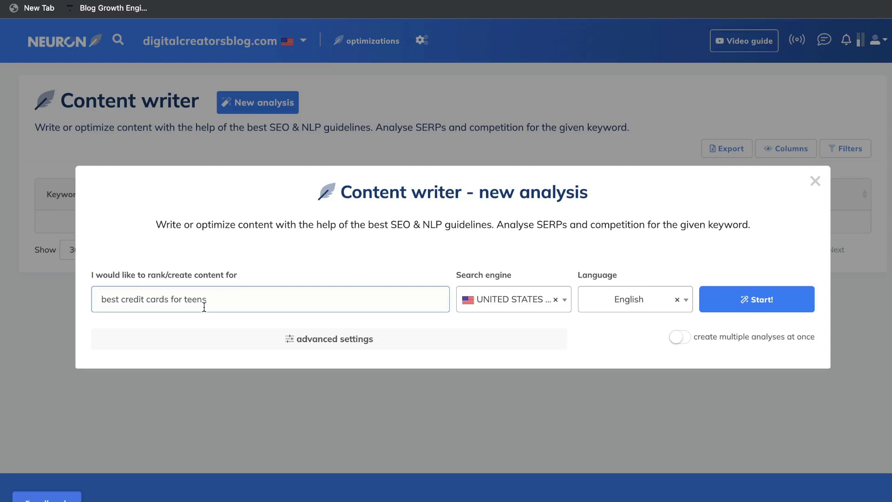
{"action": "triple_click", "coordinate": [183, 304]}
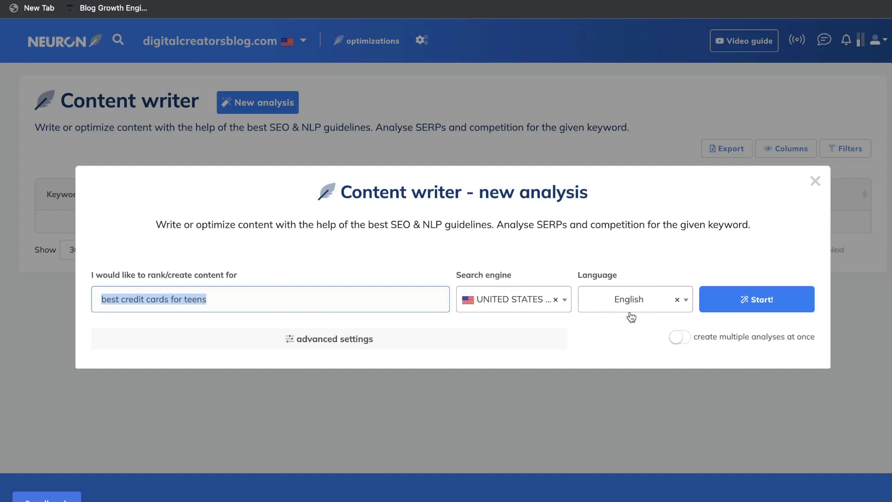
{"action": "left_click", "coordinate": [740, 299]}
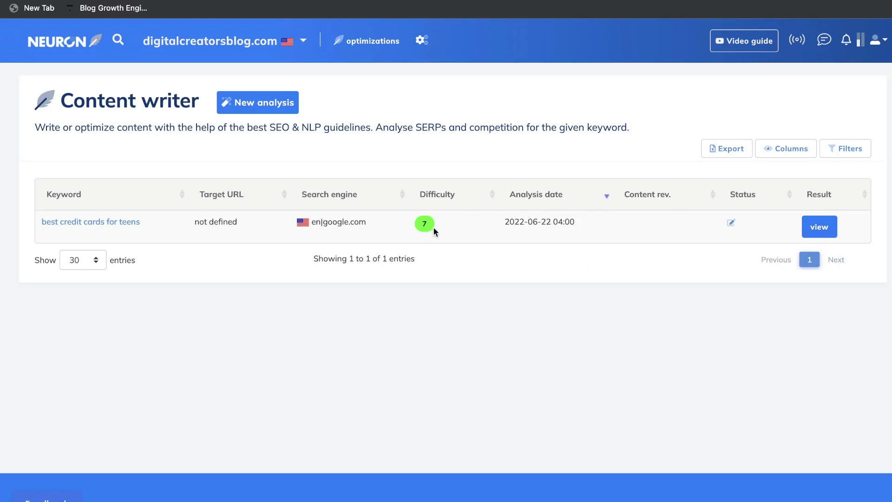
Open the analysis for "best credit cards for teens" and review the ranked competitor pages, their content scores and lengths.
{"action": "left_click", "coordinate": [817, 227]}
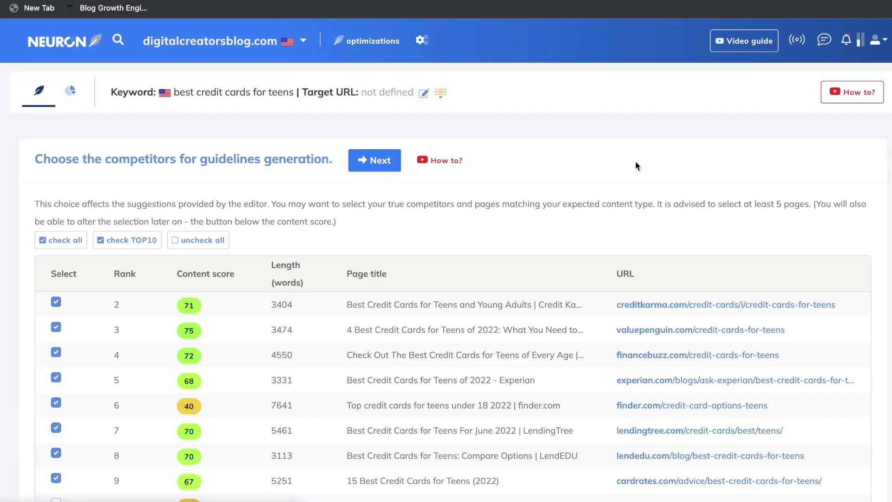
{"action": "scroll", "coordinate": [609, 133], "scroll_direction": "down", "scroll_amount": 10}
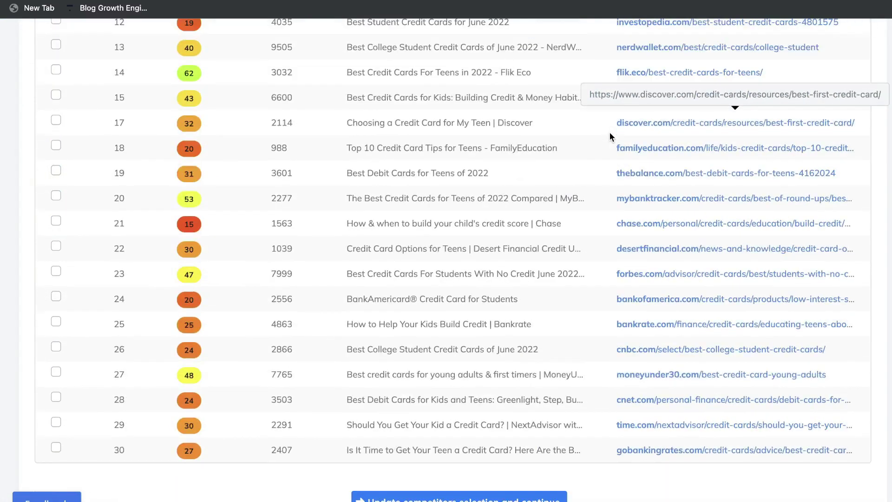
{"action": "scroll", "coordinate": [251, 437], "scroll_direction": "down", "scroll_amount": 3}
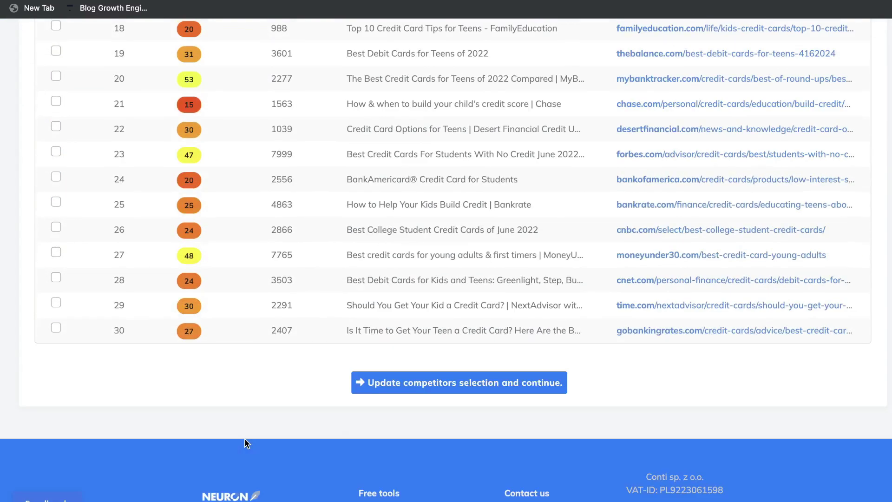
{"action": "scroll", "coordinate": [245, 439], "scroll_direction": "up", "scroll_amount": 10}
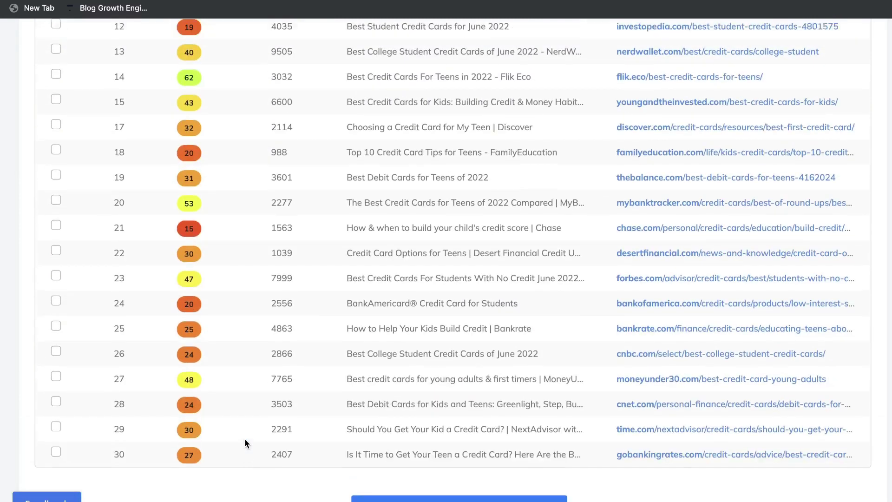
{"action": "scroll", "coordinate": [261, 216], "scroll_direction": "up", "scroll_amount": 1}
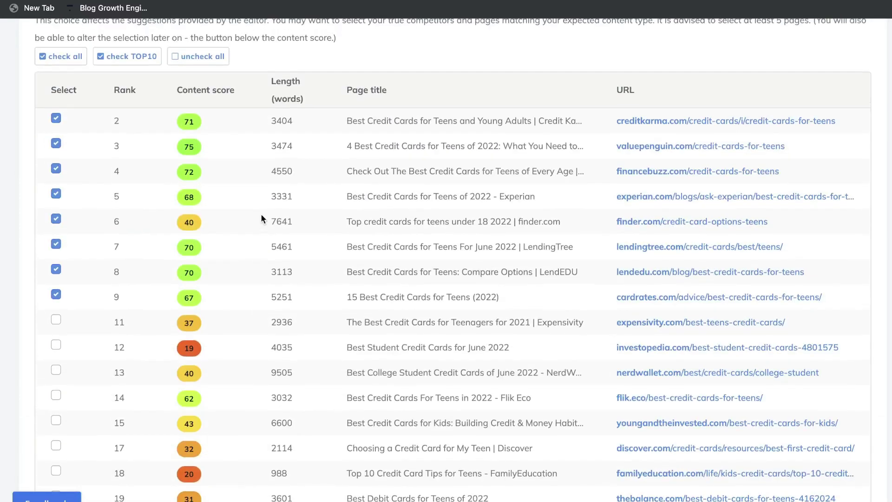
{"action": "scroll", "coordinate": [316, 227], "scroll_direction": "down", "scroll_amount": 1}
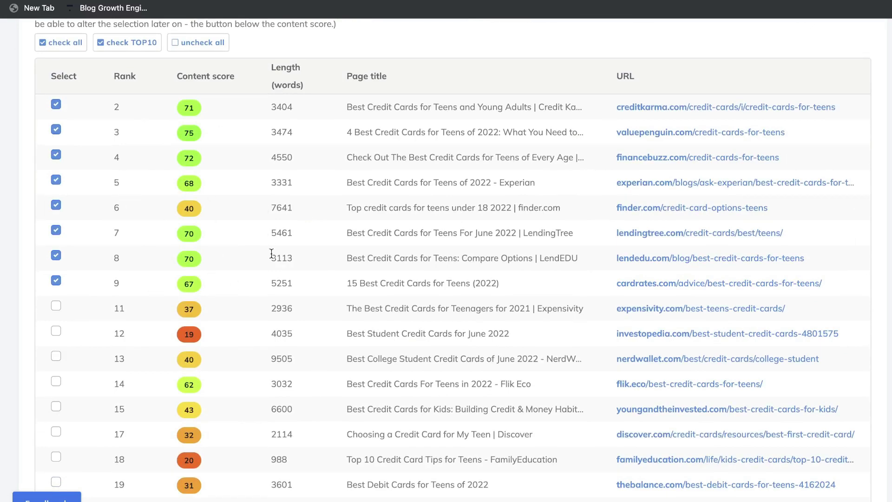
Examine the competitor list for guidelines generation, comparing the ranks, content scores, word counts, page titles and URLs.
{"action": "scroll", "coordinate": [264, 239], "scroll_direction": "down", "scroll_amount": 5}
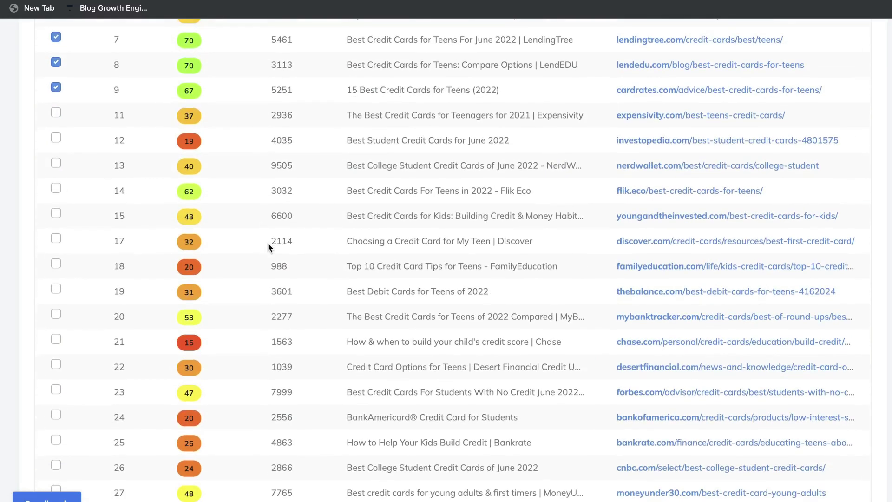
{"action": "scroll", "coordinate": [268, 242], "scroll_direction": "down", "scroll_amount": 4}
{"action": "scroll", "coordinate": [268, 242], "scroll_direction": "up", "scroll_amount": 6}
{"action": "scroll", "coordinate": [268, 247], "scroll_direction": "up", "scroll_amount": 8}
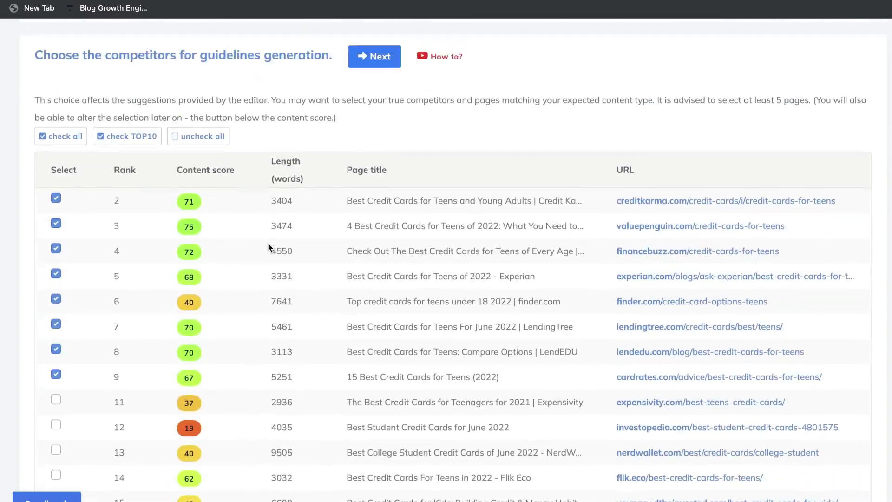
{"action": "scroll", "coordinate": [268, 247], "scroll_direction": "down", "scroll_amount": 1}
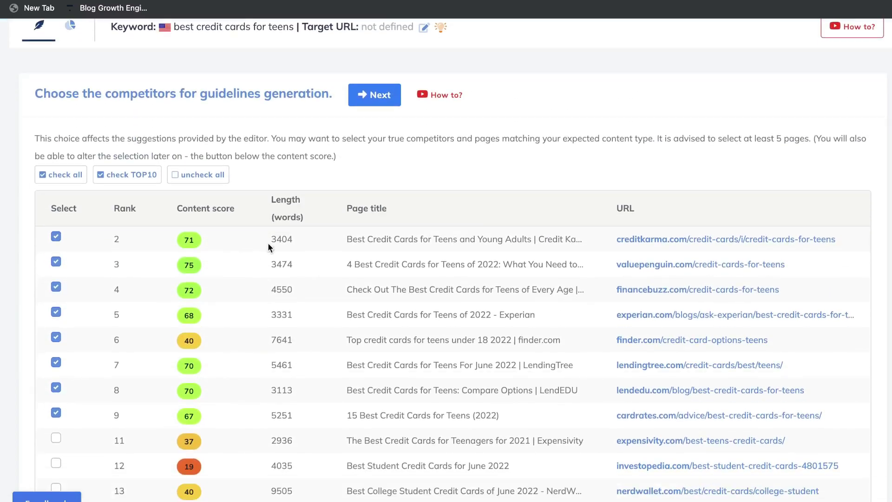
{"action": "scroll", "coordinate": [123, 300], "scroll_direction": "down", "scroll_amount": 1}
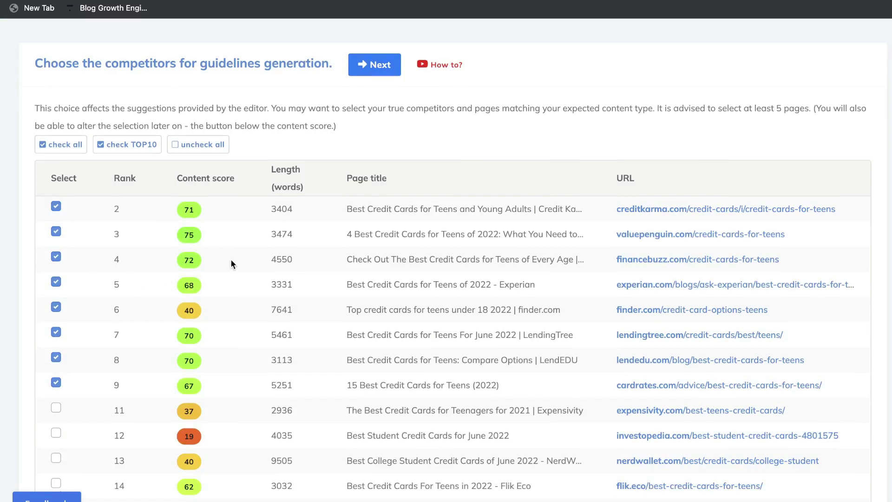
{"action": "scroll", "coordinate": [230, 258], "scroll_direction": "down", "scroll_amount": 1}
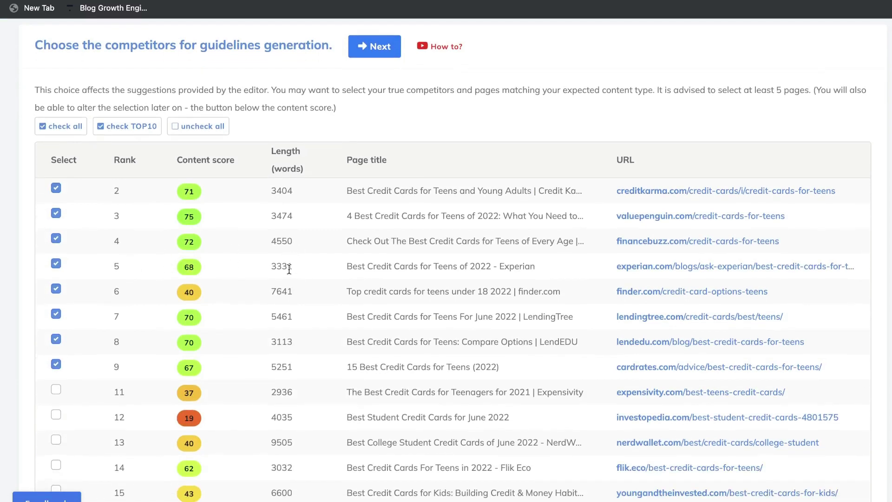
{"action": "scroll", "coordinate": [265, 277], "scroll_direction": "down", "scroll_amount": 1}
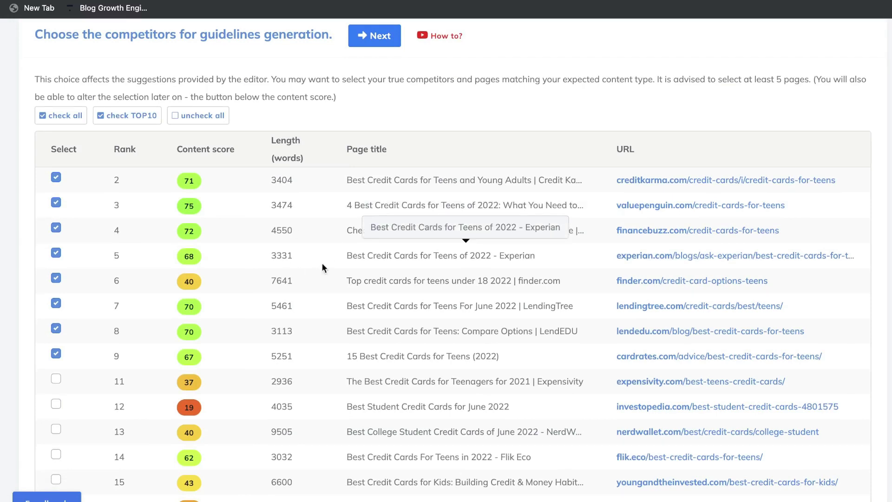
{"action": "scroll", "coordinate": [322, 262], "scroll_direction": "down", "scroll_amount": 1}
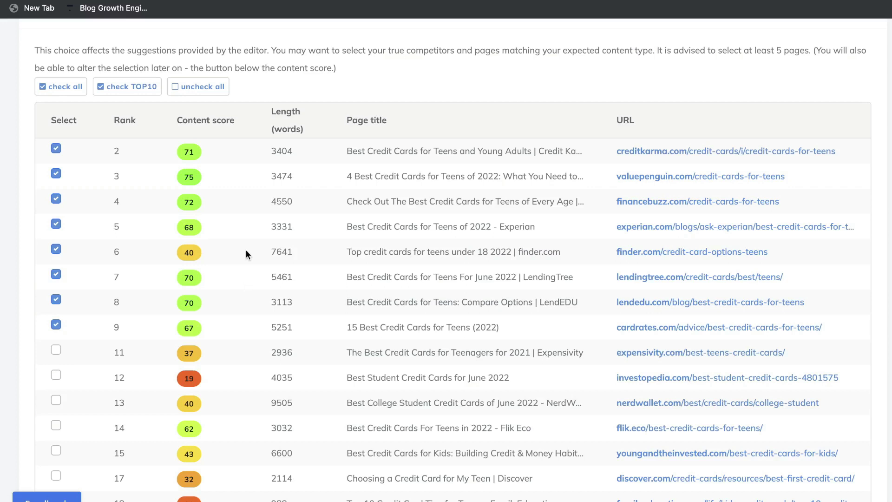
{"action": "scroll", "coordinate": [235, 313], "scroll_direction": "down", "scroll_amount": 1}
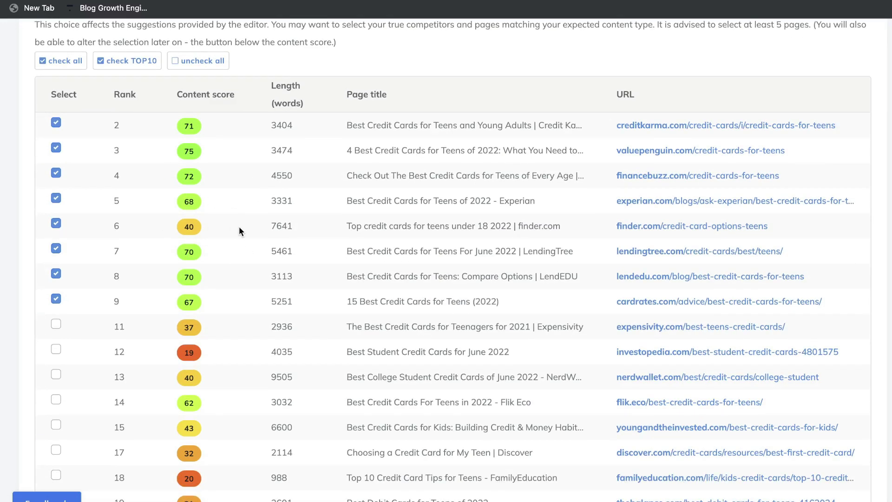
{"action": "scroll", "coordinate": [239, 227], "scroll_direction": "down", "scroll_amount": 1}
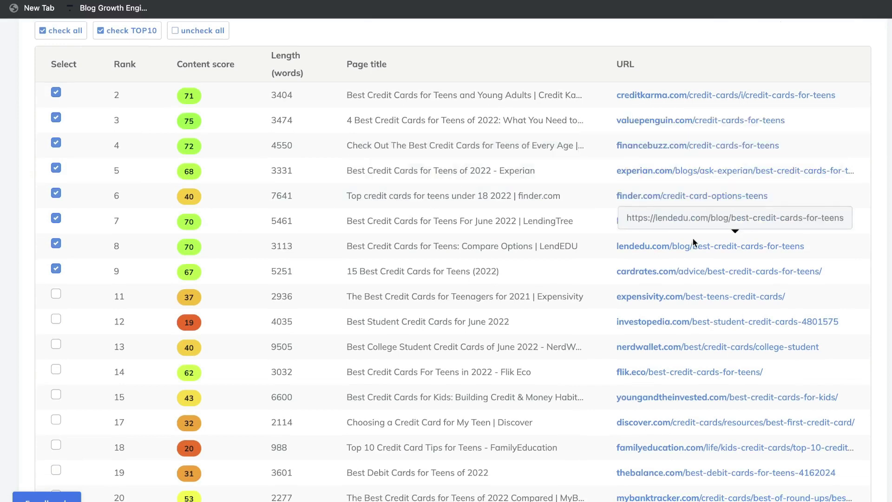
{"action": "scroll", "coordinate": [692, 238], "scroll_direction": "down", "scroll_amount": 1}
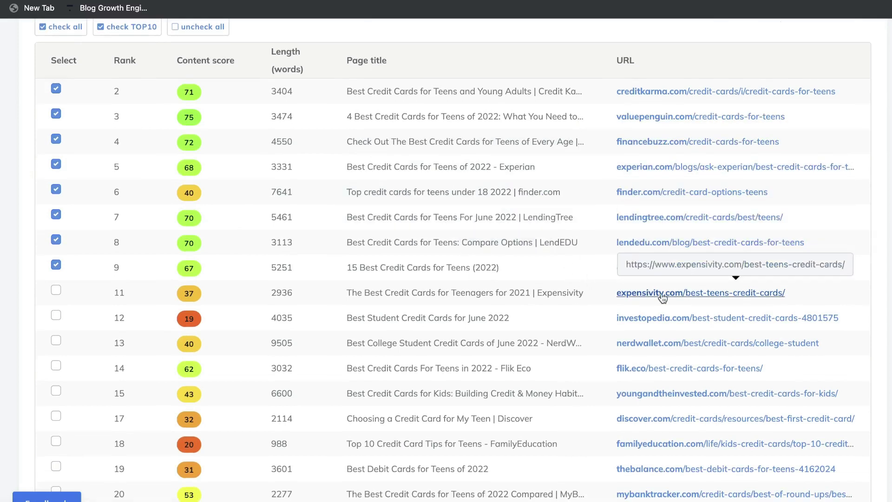
{"action": "scroll", "coordinate": [623, 293], "scroll_direction": "down", "scroll_amount": 1}
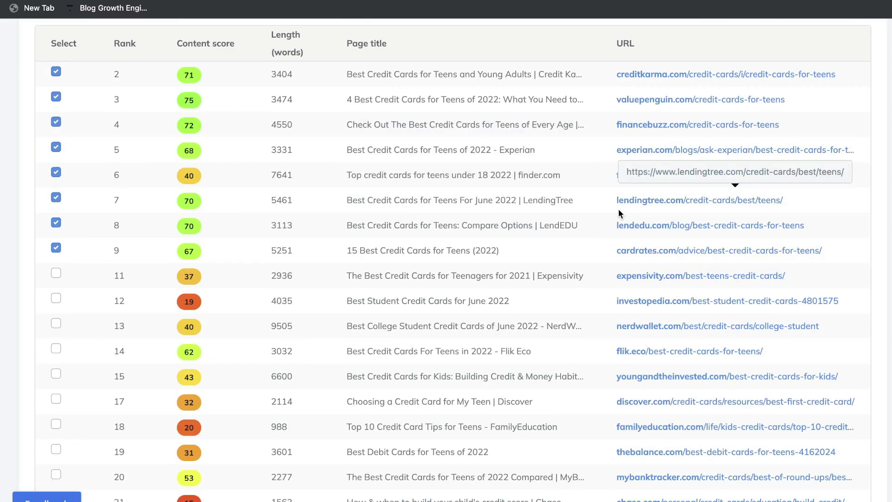
{"action": "scroll", "coordinate": [66, 239], "scroll_direction": "down", "scroll_amount": 1}
Add the rank 11 expensivity.com and rank 12 investopedia.com pages to the selected competitors.
{"action": "scroll", "coordinate": [70, 230], "scroll_direction": "up", "scroll_amount": 2}
{"action": "left_click", "coordinate": [55, 277]}
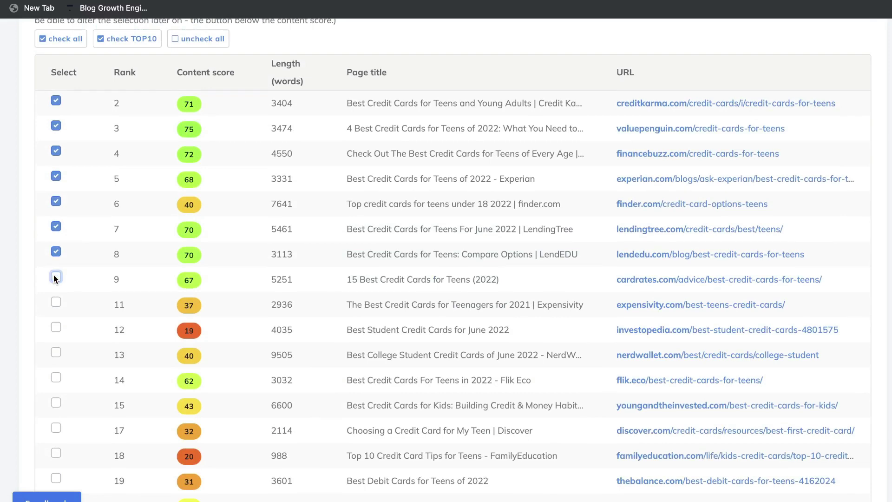
{"action": "left_click", "coordinate": [55, 278]}
{"action": "left_click", "coordinate": [54, 300]}
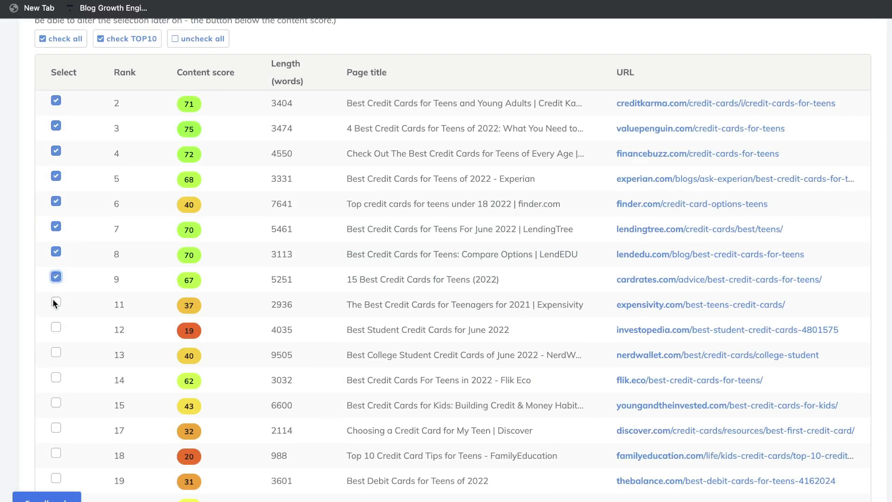
{"action": "left_click", "coordinate": [56, 327]}
{"action": "scroll", "coordinate": [83, 321], "scroll_direction": "up", "scroll_amount": 3}
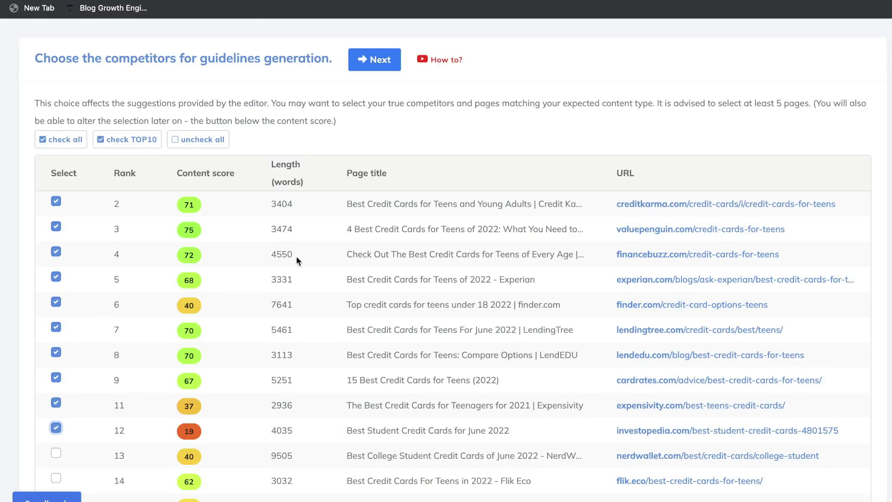
Examine the content scores of the selected competitor pages against their rankings.
{"action": "scroll", "coordinate": [131, 141], "scroll_direction": "down", "scroll_amount": 2}
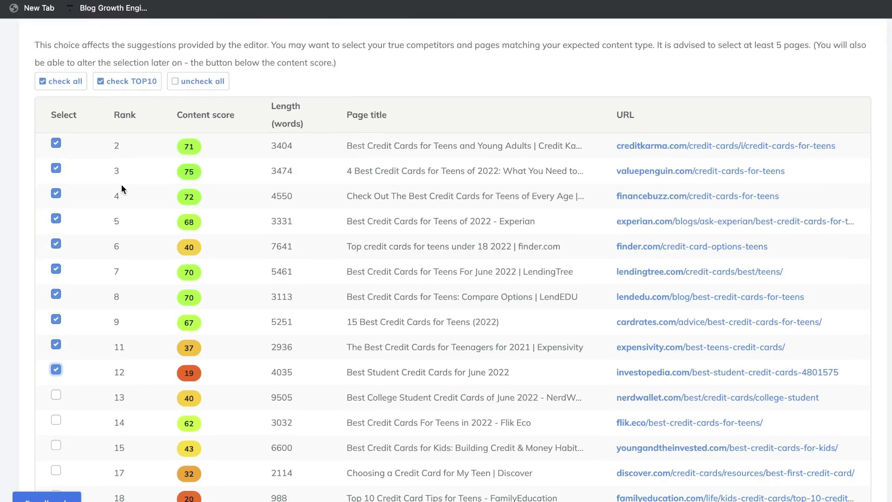
{"action": "scroll", "coordinate": [121, 184], "scroll_direction": "down", "scroll_amount": 1}
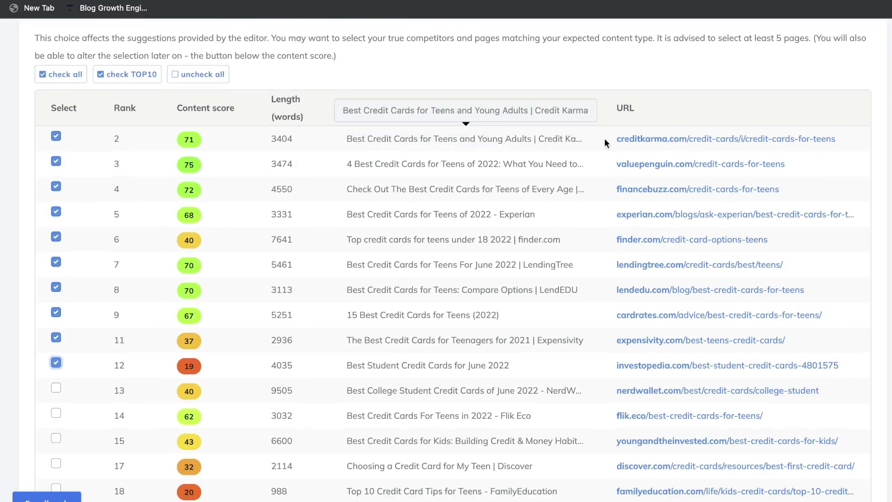
{"action": "scroll", "coordinate": [162, 148], "scroll_direction": "up", "scroll_amount": 1}
{"action": "scroll", "coordinate": [161, 147], "scroll_direction": "up", "scroll_amount": 1}
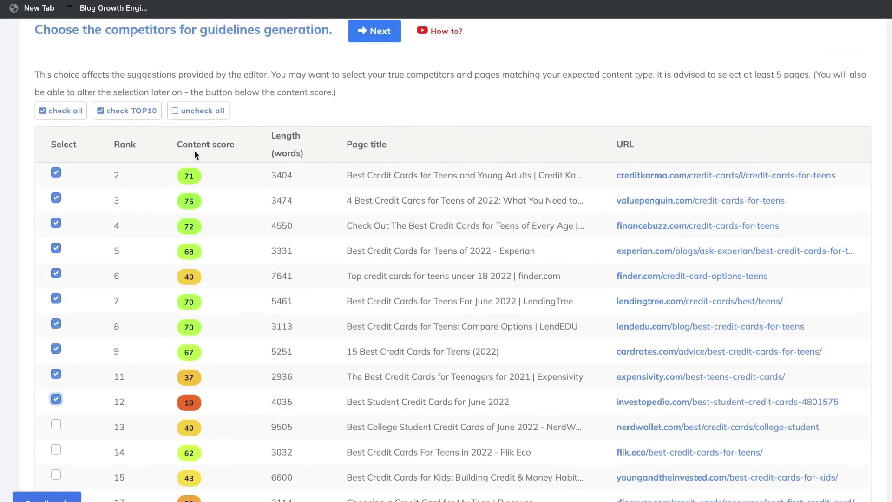
{"action": "left_click_drag", "start_coordinate": [178, 149], "coordinate": [251, 147]}
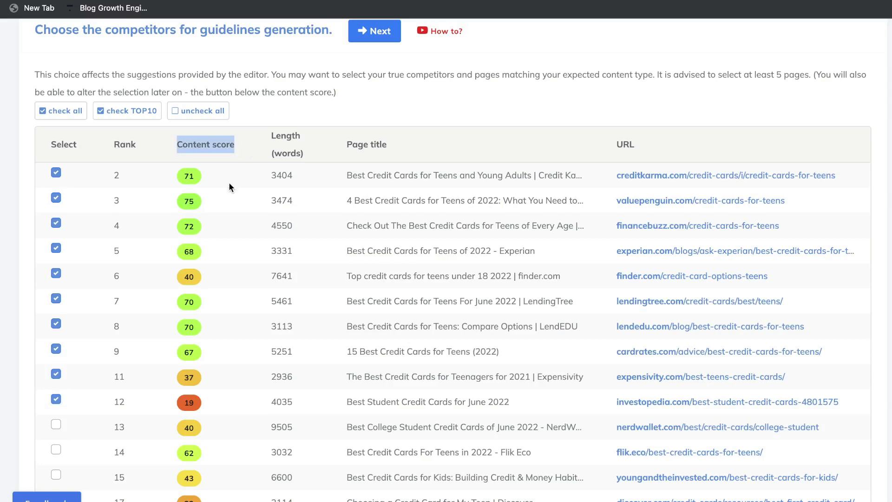
{"action": "scroll", "coordinate": [228, 182], "scroll_direction": "down", "scroll_amount": 1}
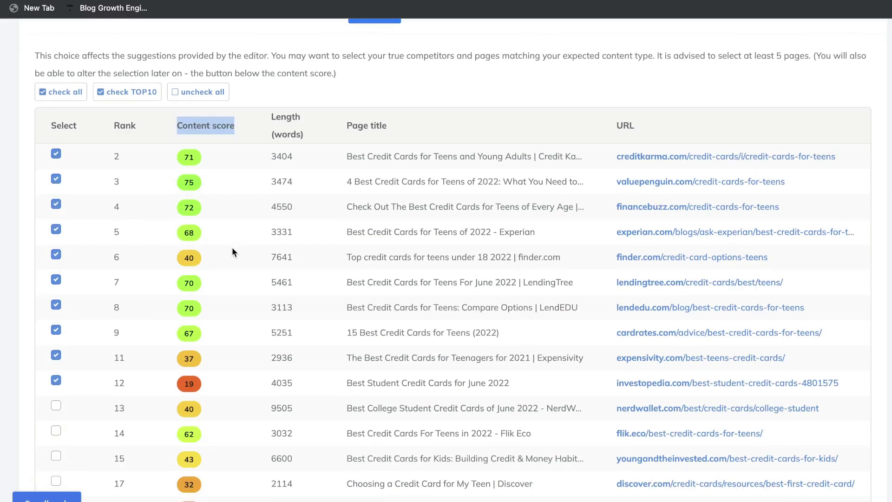
{"action": "scroll", "coordinate": [352, 210], "scroll_direction": "down", "scroll_amount": 1}
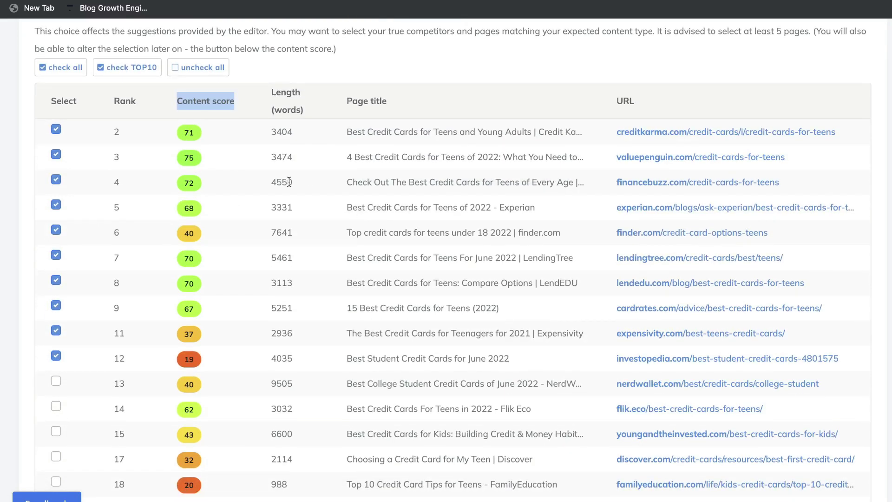
{"action": "scroll", "coordinate": [191, 363], "scroll_direction": "down", "scroll_amount": 1}
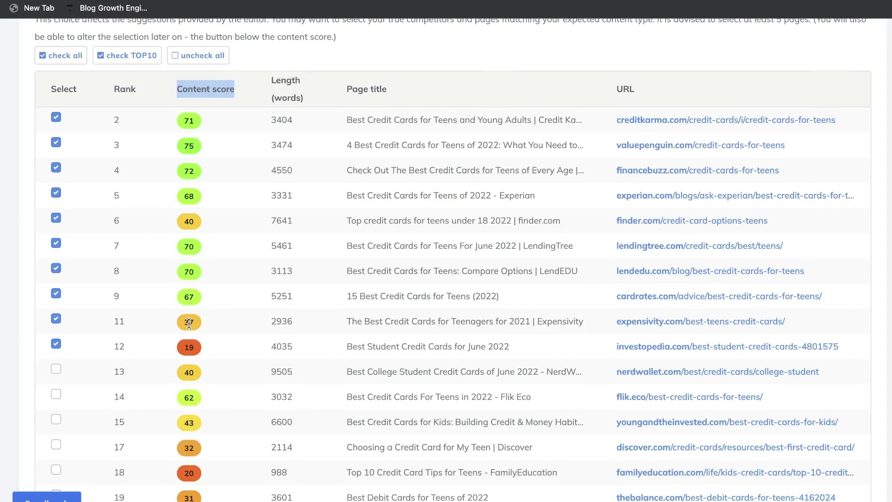
{"action": "scroll", "coordinate": [189, 323], "scroll_direction": "up", "scroll_amount": 1}
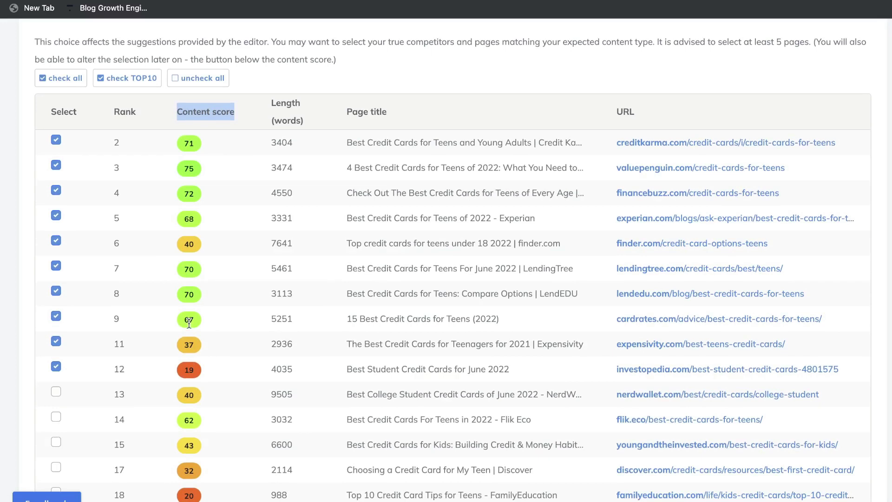
{"action": "scroll", "coordinate": [212, 195], "scroll_direction": "up", "scroll_amount": 2}
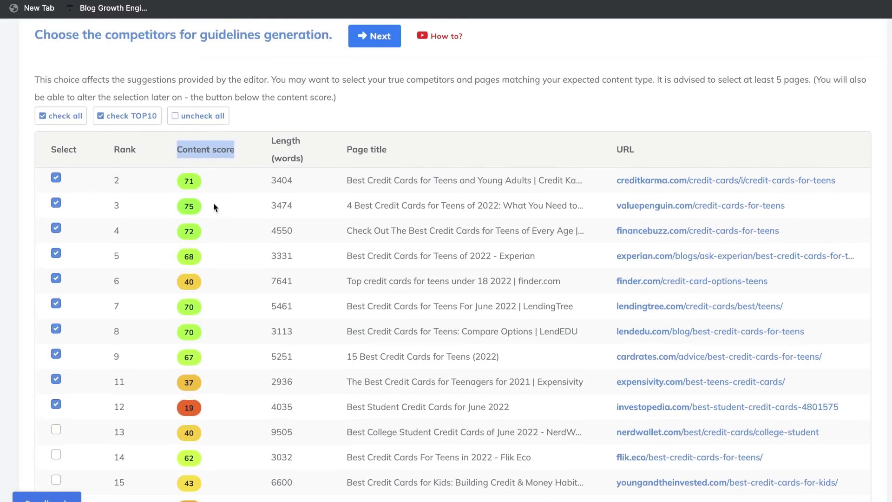
Compare the word lengths of the competitor pages, including the lower-ranked ones.
{"action": "left_click_drag", "start_coordinate": [268, 141], "coordinate": [291, 156]}
{"action": "scroll", "coordinate": [304, 230], "scroll_direction": "down", "scroll_amount": 1}
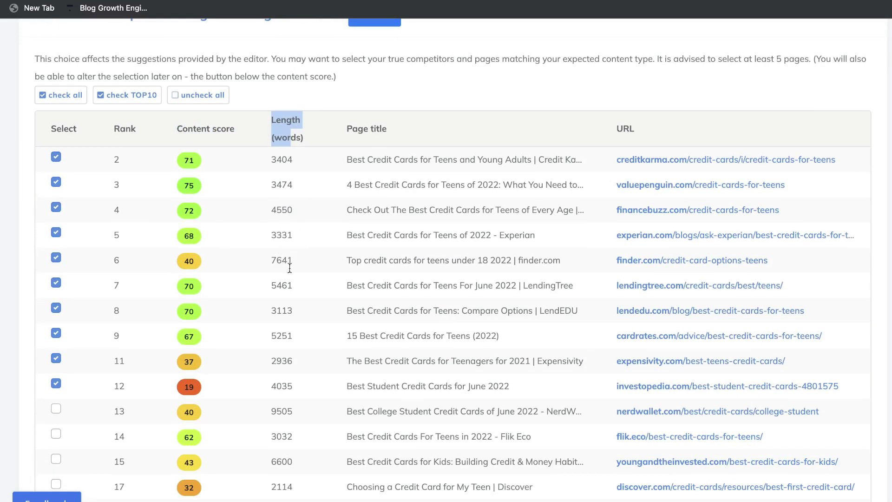
{"action": "scroll", "coordinate": [287, 282], "scroll_direction": "down", "scroll_amount": 5}
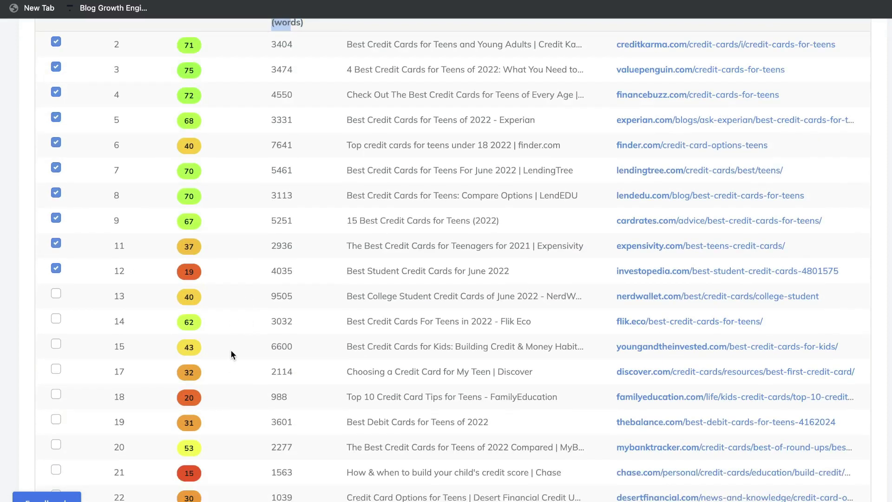
{"action": "scroll", "coordinate": [231, 351], "scroll_direction": "up", "scroll_amount": 3}
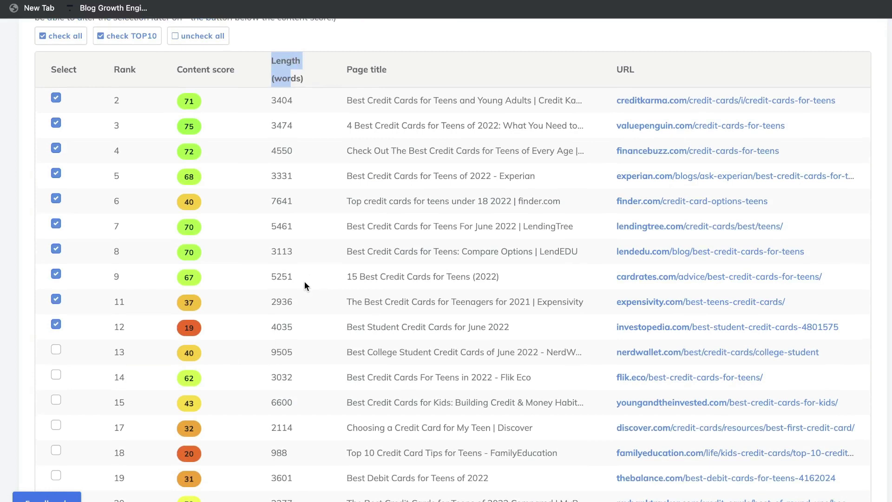
{"action": "scroll", "coordinate": [344, 186], "scroll_direction": "up", "scroll_amount": 2}
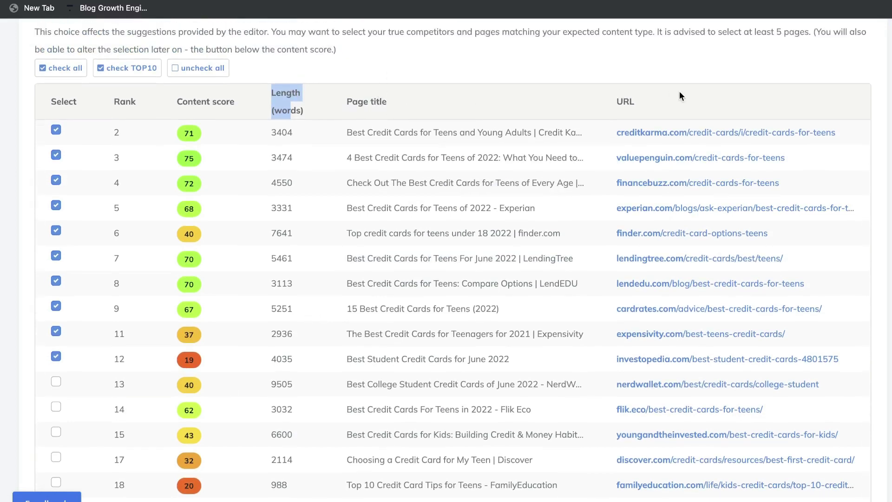
Open the rank 2 creditkarma.com article on the best credit cards for teens and skim through its content.
{"action": "right_click", "coordinate": [679, 142]}
{"action": "key", "text": "Escape"}
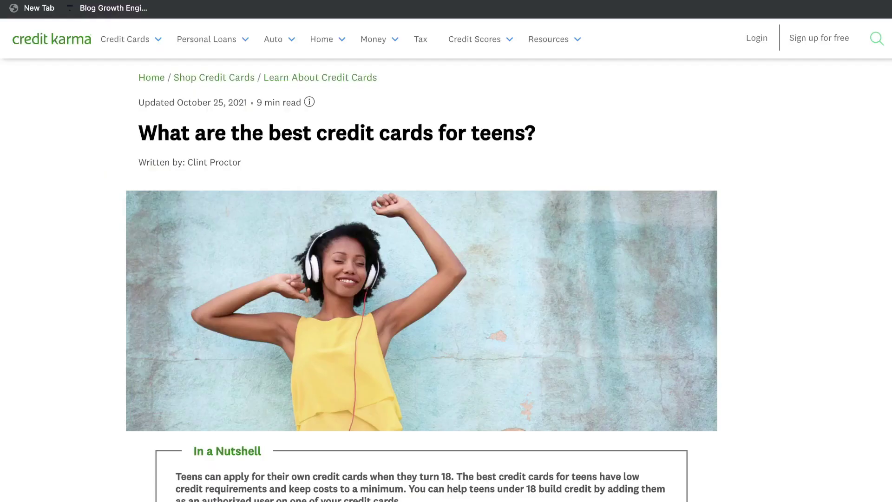
{"action": "scroll", "coordinate": [617, 148], "scroll_direction": "down", "scroll_amount": 8}
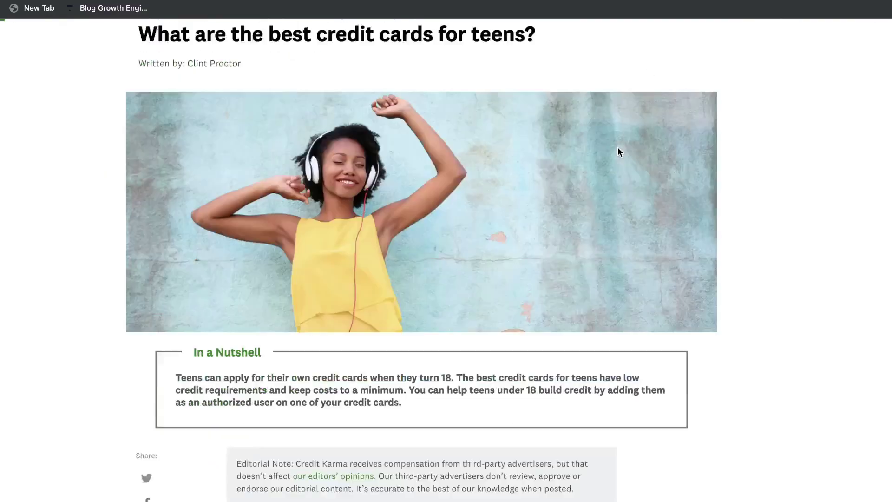
{"action": "scroll", "coordinate": [618, 148], "scroll_direction": "down", "scroll_amount": 10}
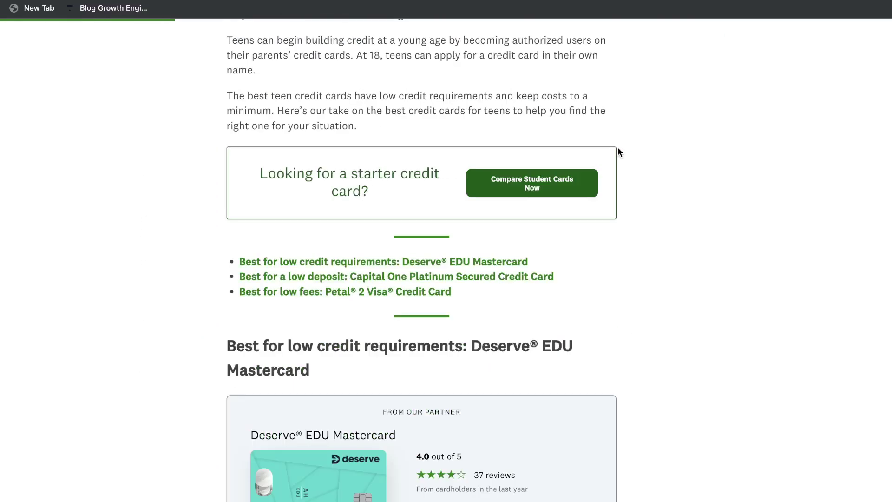
{"action": "scroll", "coordinate": [618, 148], "scroll_direction": "down", "scroll_amount": 4}
{"action": "scroll", "coordinate": [618, 148], "scroll_direction": "down", "scroll_amount": 20}
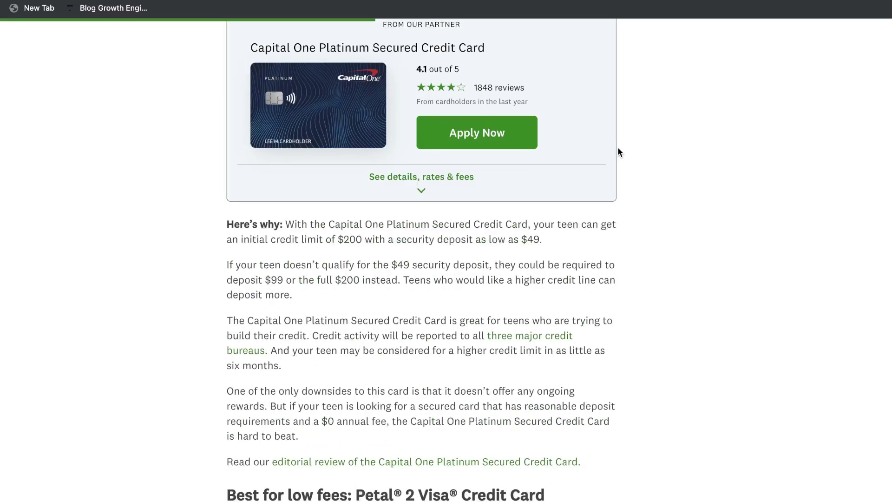
{"action": "scroll", "coordinate": [617, 148], "scroll_direction": "down", "scroll_amount": 4}
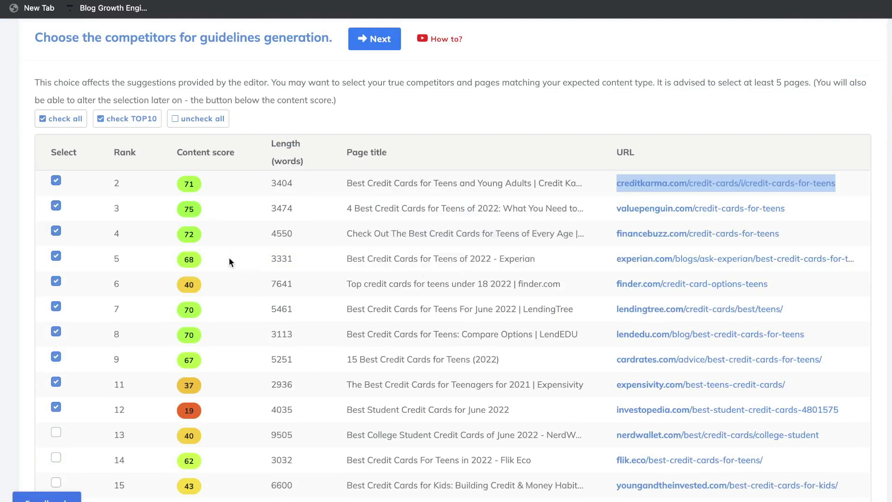
Confirm the competitor selection and continue to the content editor with its content score and suggested terms.
{"action": "scroll", "coordinate": [142, 237], "scroll_direction": "down", "scroll_amount": 1}
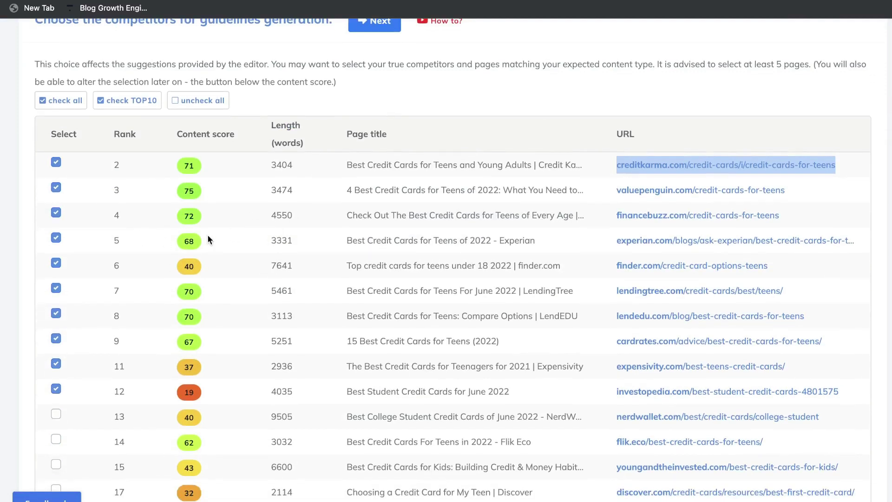
{"action": "scroll", "coordinate": [250, 225], "scroll_direction": "down", "scroll_amount": 3}
{"action": "scroll", "coordinate": [251, 227], "scroll_direction": "down", "scroll_amount": 15}
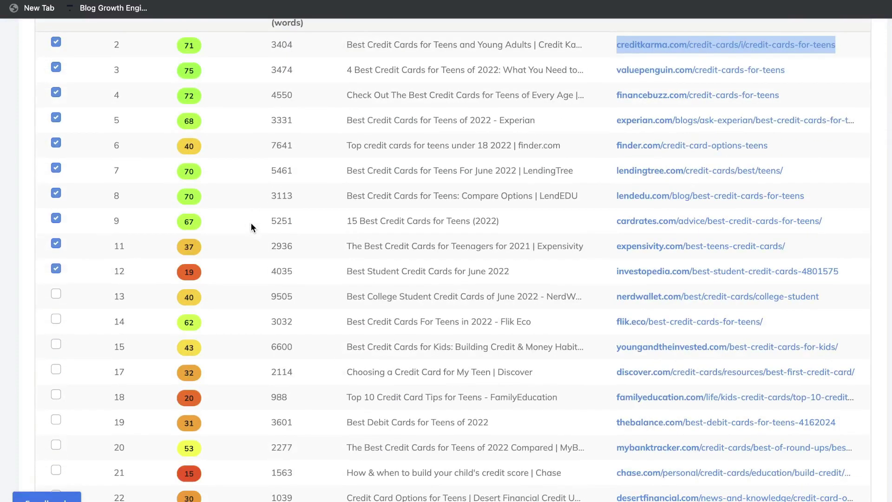
{"action": "scroll", "coordinate": [420, 371], "scroll_direction": "down", "scroll_amount": 5}
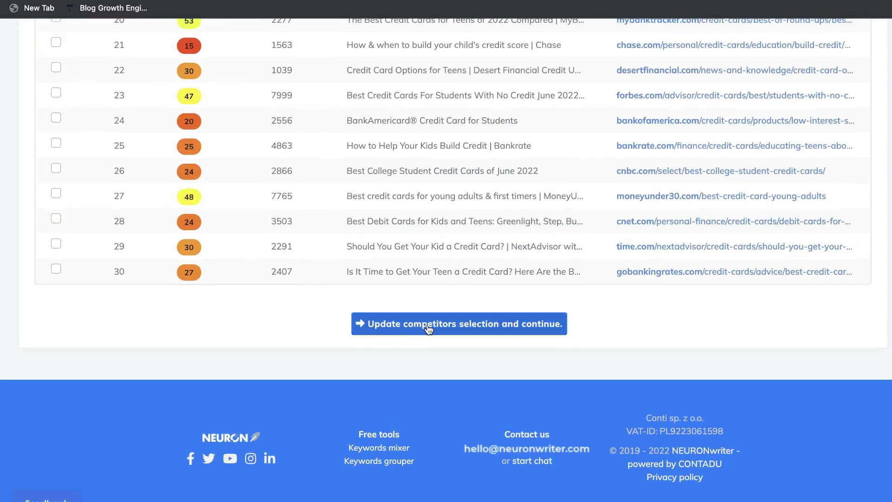
{"action": "left_click", "coordinate": [428, 326]}
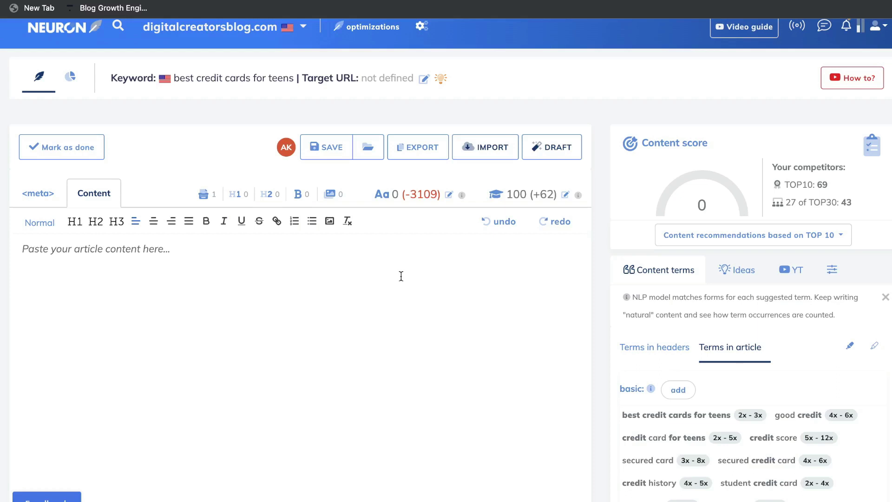
{"action": "scroll", "coordinate": [401, 276], "scroll_direction": "down", "scroll_amount": 1}
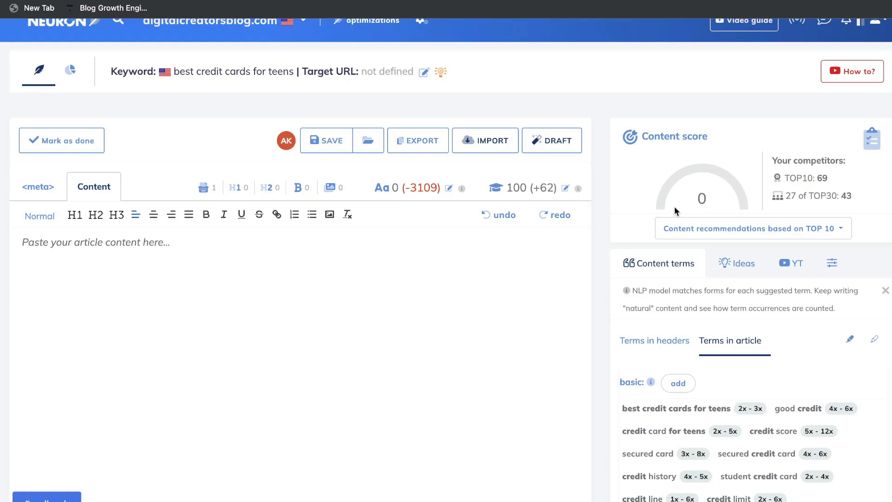
{"action": "scroll", "coordinate": [682, 302], "scroll_direction": "down", "scroll_amount": 1}
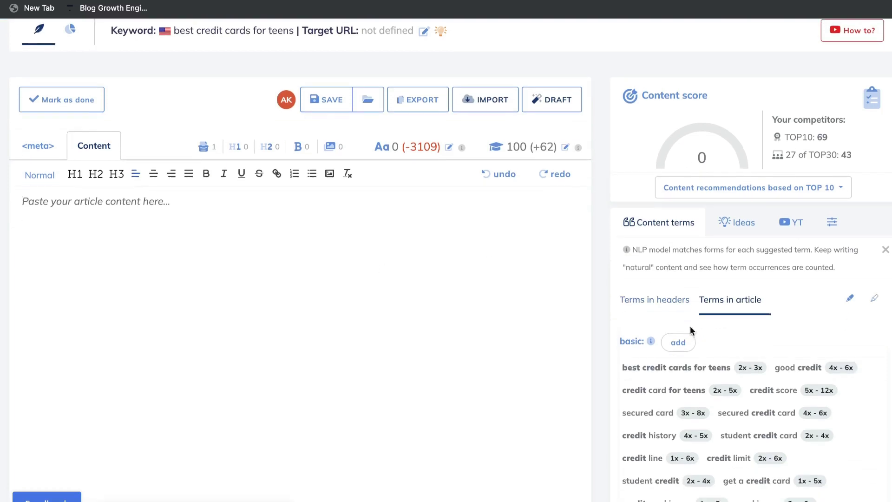
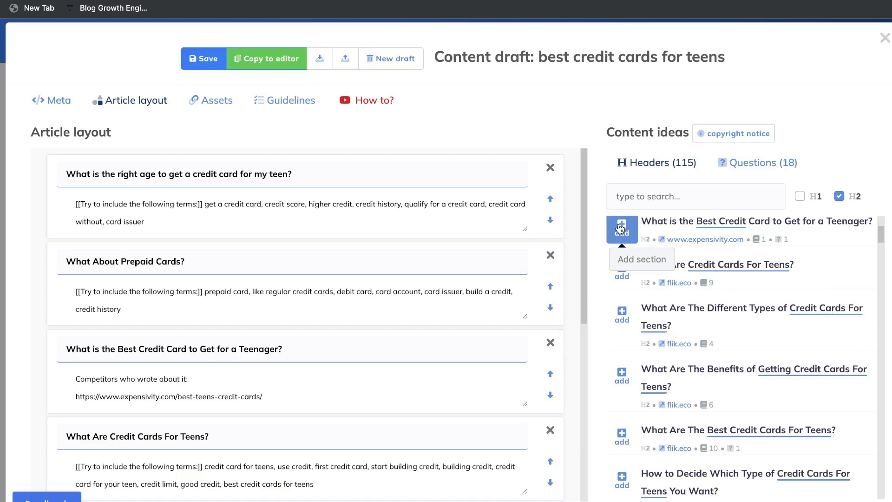
Add the suggested H2 sections on the best credit card for a teenager, prepaid cards and the right age for a card to the article layout.
{"action": "left_click", "coordinate": [621, 228]}
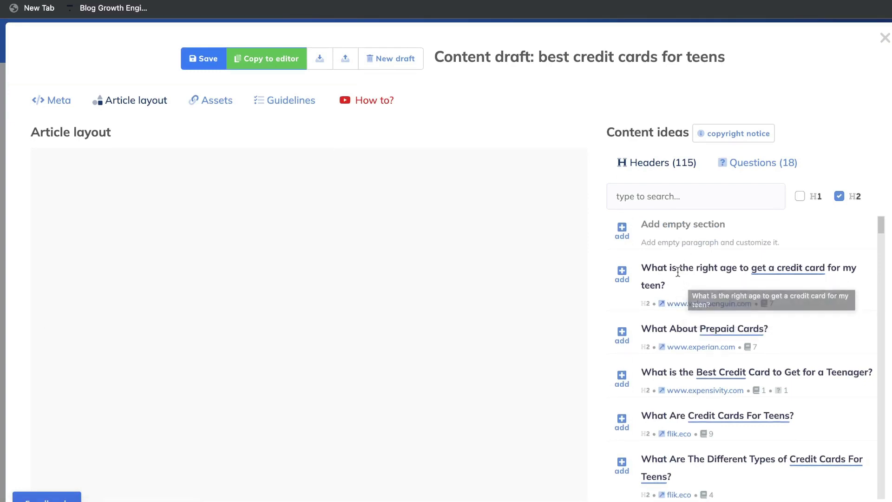
{"action": "scroll", "coordinate": [669, 250], "scroll_direction": "down", "scroll_amount": 1}
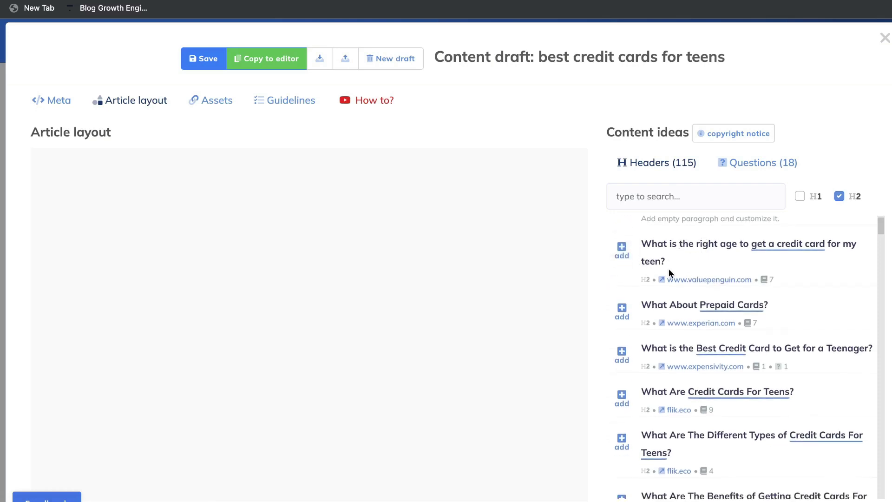
{"action": "scroll", "coordinate": [668, 269], "scroll_direction": "down", "scroll_amount": 1}
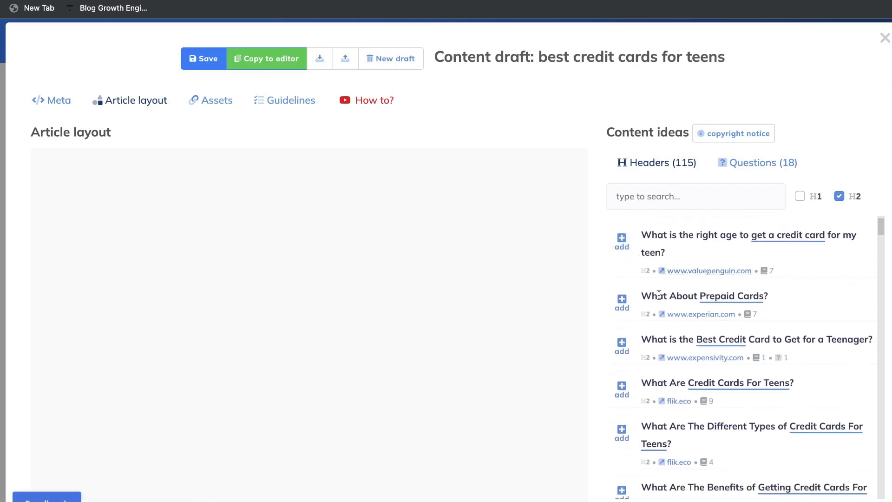
{"action": "left_click", "coordinate": [622, 345]}
{"action": "left_click", "coordinate": [627, 304]}
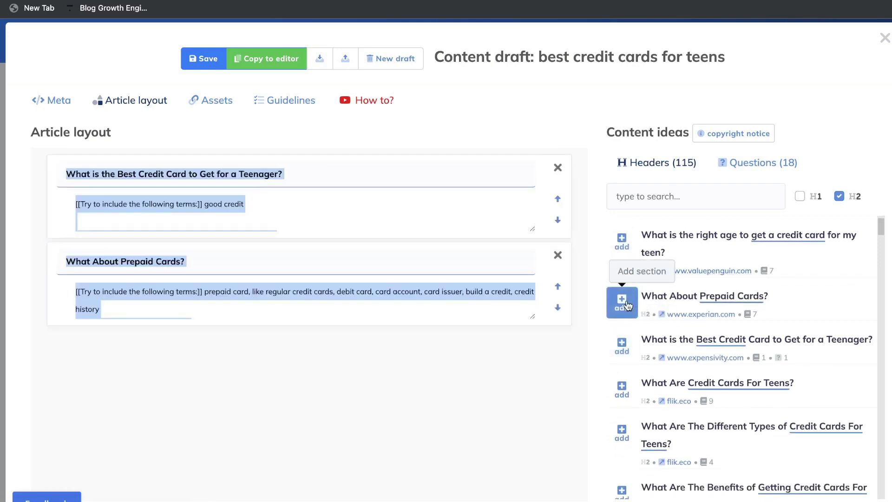
{"action": "left_click", "coordinate": [621, 239]}
Add more suggested H2 sections to the layout, including the different types of credit cards for teens, the best ones and how many to have.
{"action": "scroll", "coordinate": [650, 283], "scroll_direction": "down", "scroll_amount": 2}
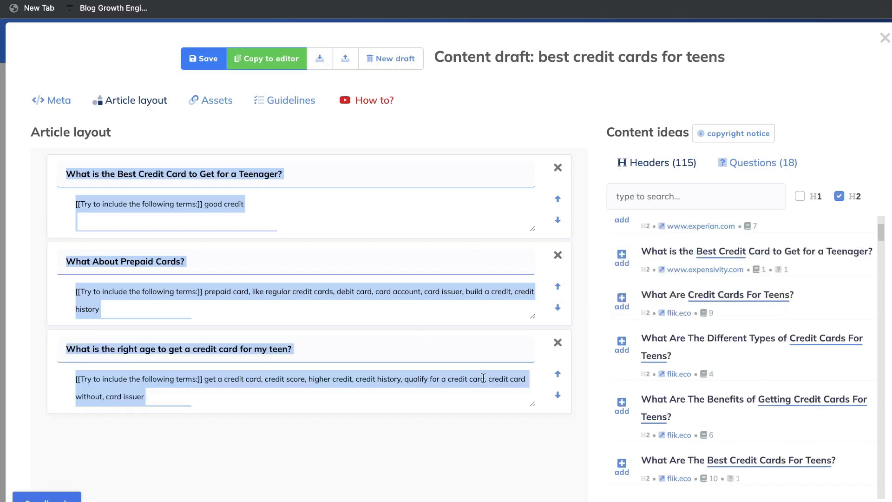
{"action": "scroll", "coordinate": [756, 362], "scroll_direction": "down", "scroll_amount": 2}
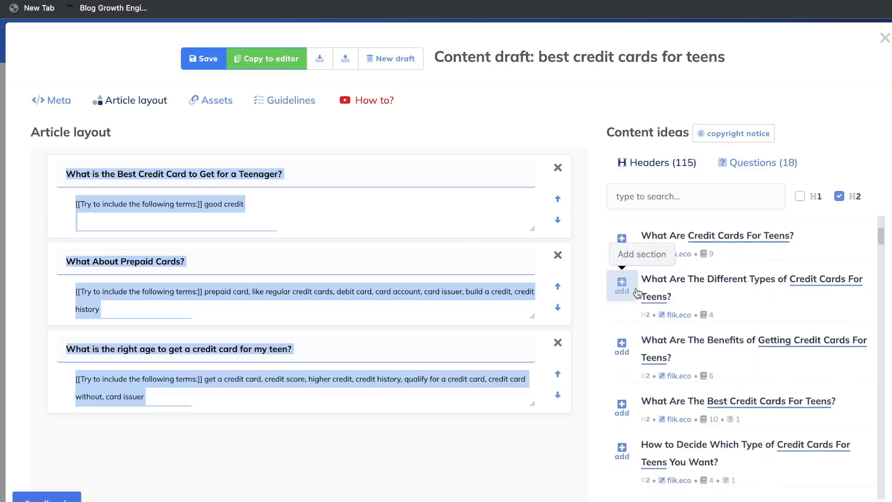
{"action": "left_click", "coordinate": [627, 289]}
{"action": "scroll", "coordinate": [650, 325], "scroll_direction": "down", "scroll_amount": 1}
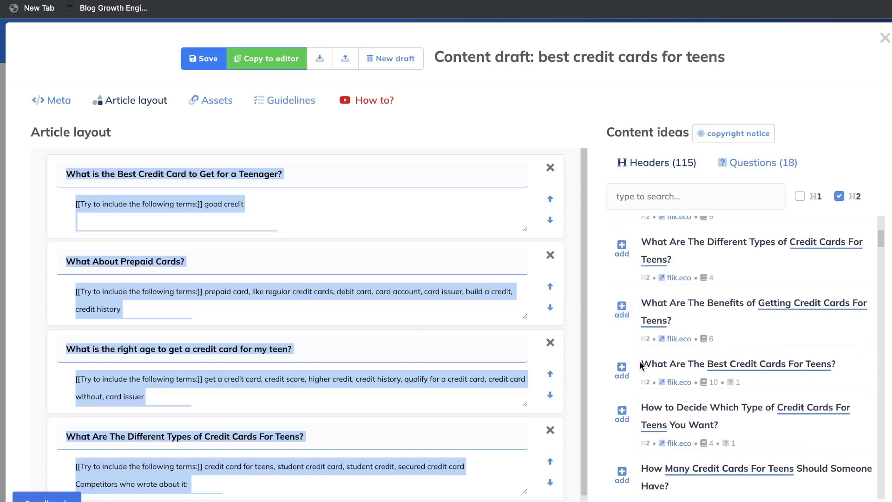
{"action": "left_click", "coordinate": [622, 371]}
{"action": "scroll", "coordinate": [743, 336], "scroll_direction": "down", "scroll_amount": 3}
{"action": "left_click", "coordinate": [623, 355]}
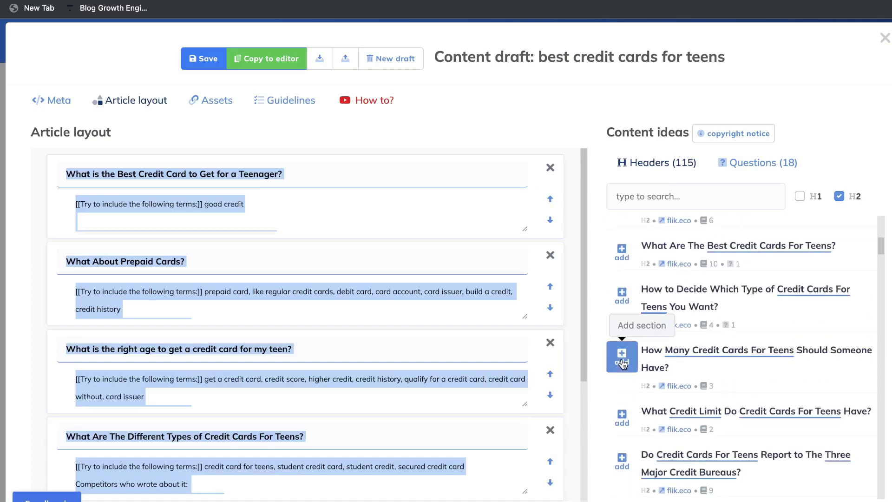
{"action": "scroll", "coordinate": [735, 377], "scroll_direction": "down", "scroll_amount": 1}
{"action": "scroll", "coordinate": [735, 377], "scroll_direction": "down", "scroll_amount": 2}
{"action": "left_click", "coordinate": [621, 308]}
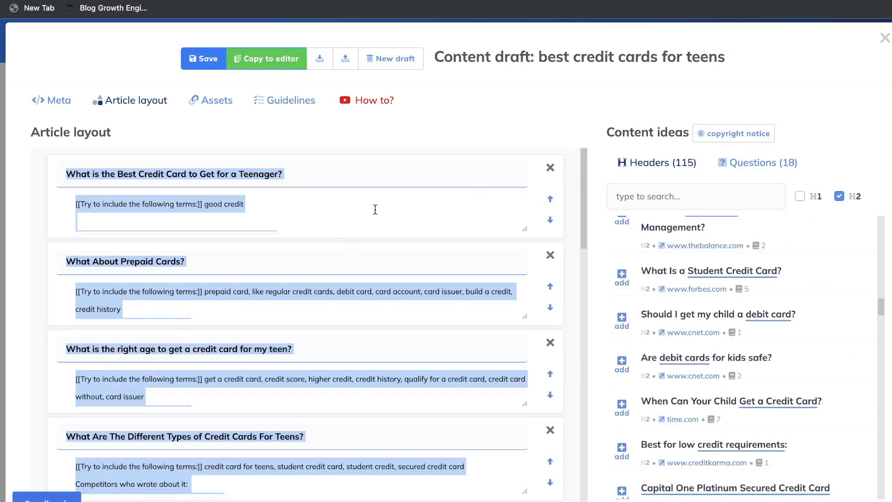
Look over the draft's guideline fields for persona, tone, CTAs and article goal, and copy the content draft to the editor.
{"action": "left_click", "coordinate": [284, 103]}
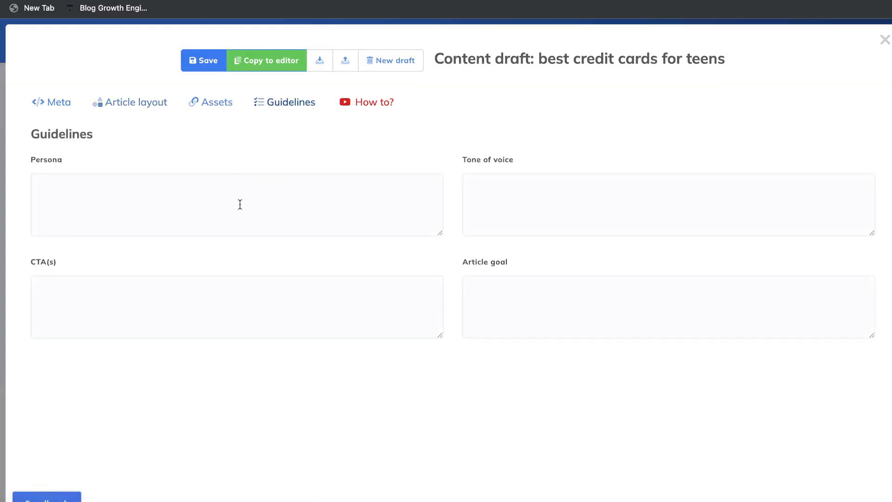
{"action": "left_click", "coordinate": [529, 321]}
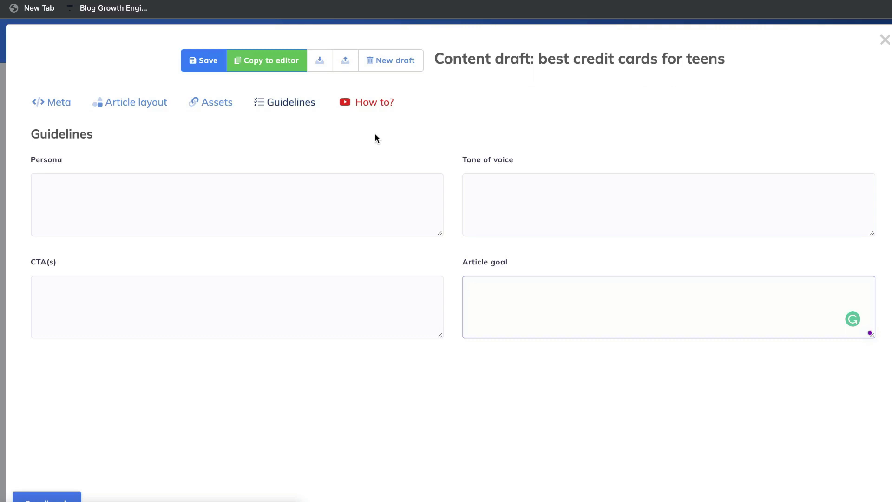
{"action": "left_click", "coordinate": [262, 63]}
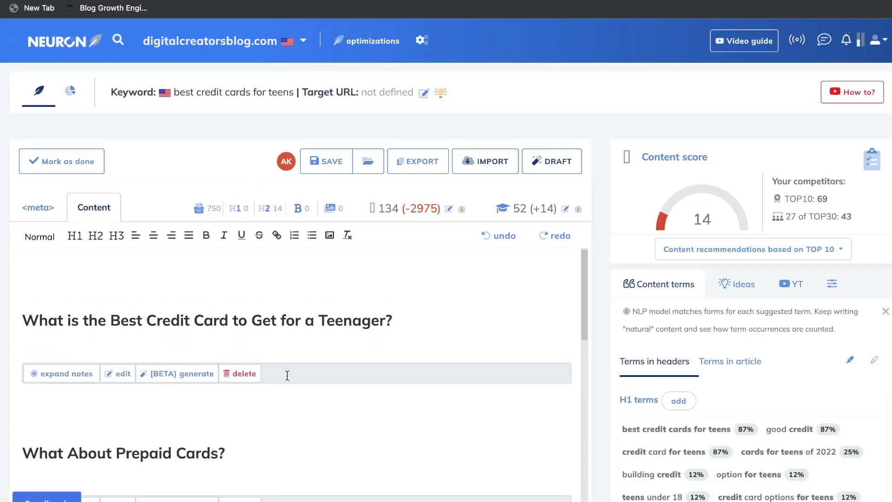
Review the section headings of the copied outline in the editor from beginning to end.
{"action": "scroll", "coordinate": [287, 375], "scroll_direction": "down", "scroll_amount": 2}
{"action": "scroll", "coordinate": [287, 374], "scroll_direction": "down", "scroll_amount": 3}
{"action": "scroll", "coordinate": [286, 372], "scroll_direction": "up", "scroll_amount": 5}
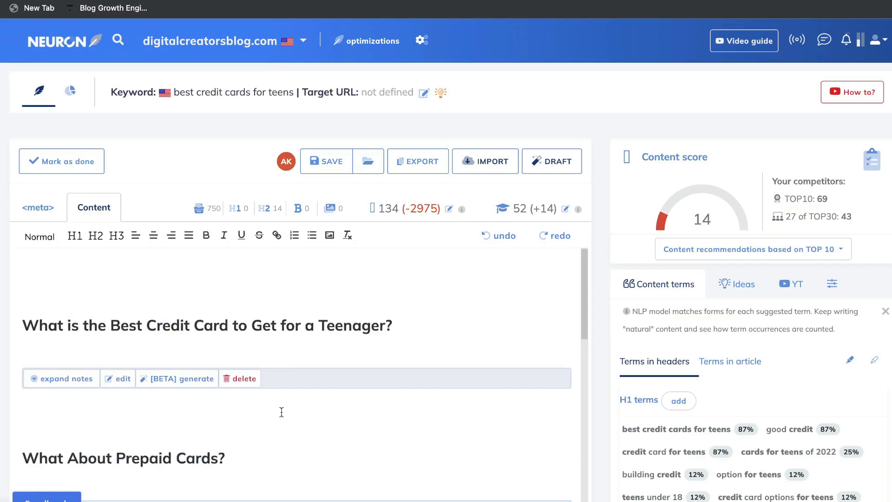
{"action": "scroll", "coordinate": [282, 412], "scroll_direction": "down", "scroll_amount": 4}
{"action": "scroll", "coordinate": [281, 411], "scroll_direction": "down", "scroll_amount": 10}
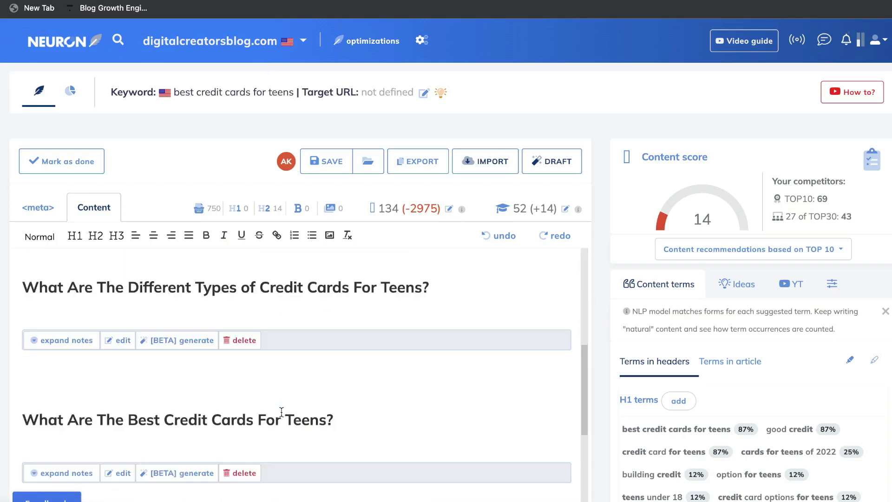
{"action": "scroll", "coordinate": [281, 412], "scroll_direction": "down", "scroll_amount": 8}
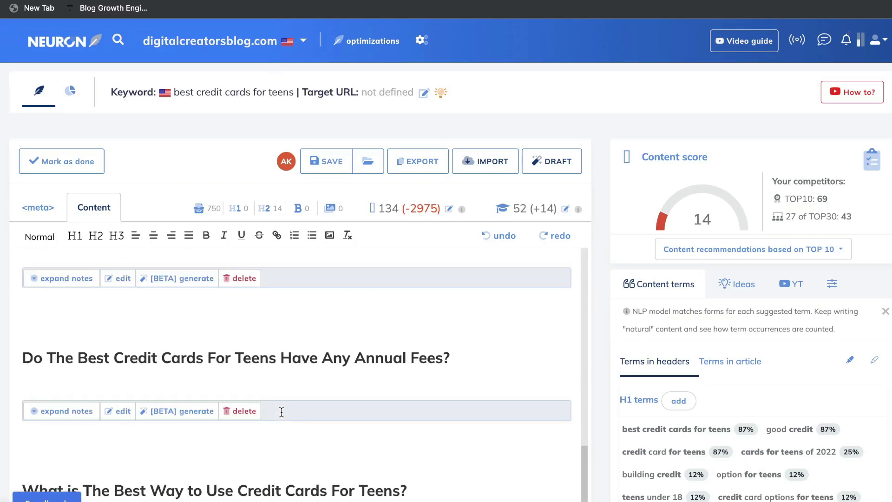
{"action": "scroll", "coordinate": [281, 412], "scroll_direction": "down", "scroll_amount": 3}
{"action": "scroll", "coordinate": [302, 400], "scroll_direction": "up", "scroll_amount": 15}
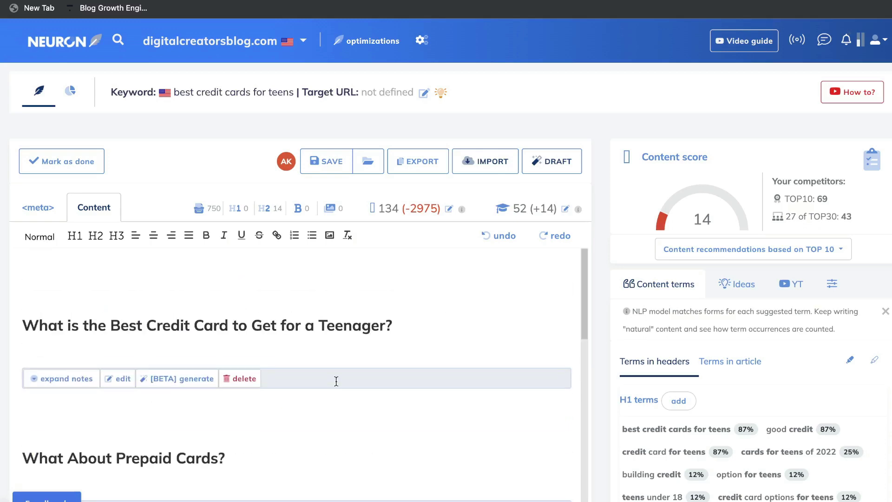
Generate an AI paragraph for "What is the Best Credit Card to Get for a Teenager?" with the term "good credit" and insert it.
{"action": "scroll", "coordinate": [336, 380], "scroll_direction": "down", "scroll_amount": 1}
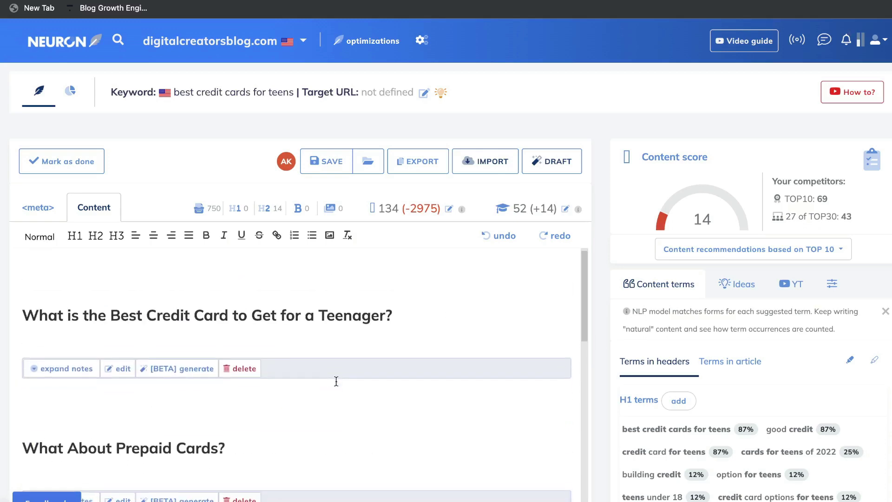
{"action": "left_click", "coordinate": [176, 365]}
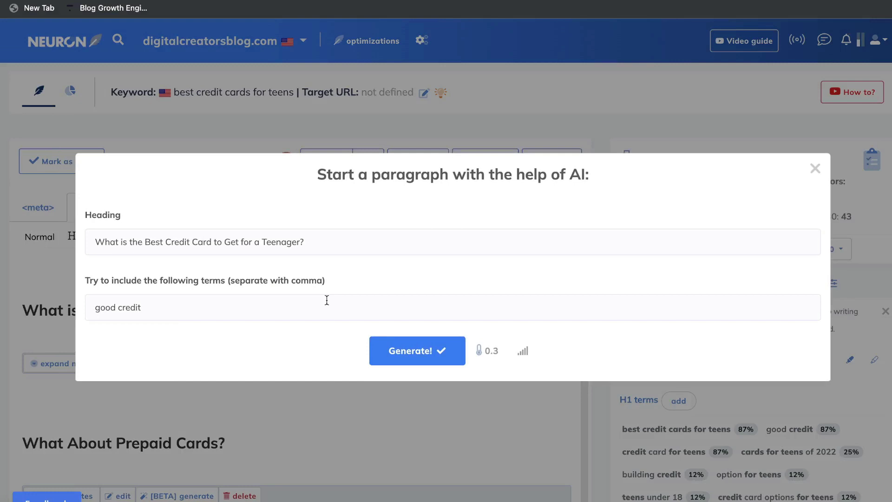
{"action": "left_click", "coordinate": [377, 340]}
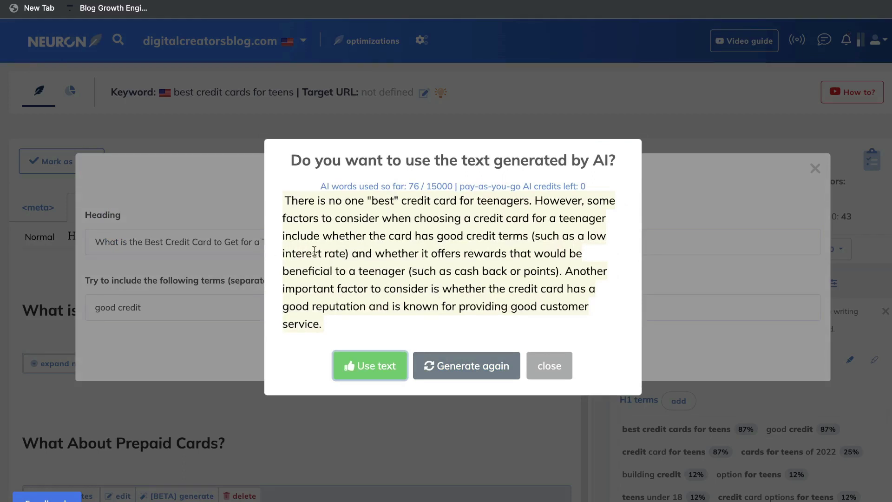
{"action": "triple_click", "coordinate": [323, 219]}
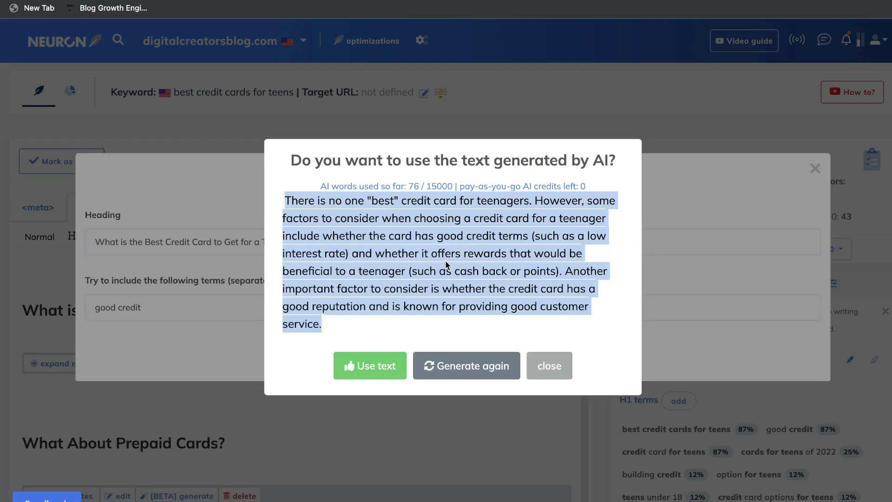
{"action": "left_click", "coordinate": [448, 284]}
{"action": "left_click", "coordinate": [377, 363]}
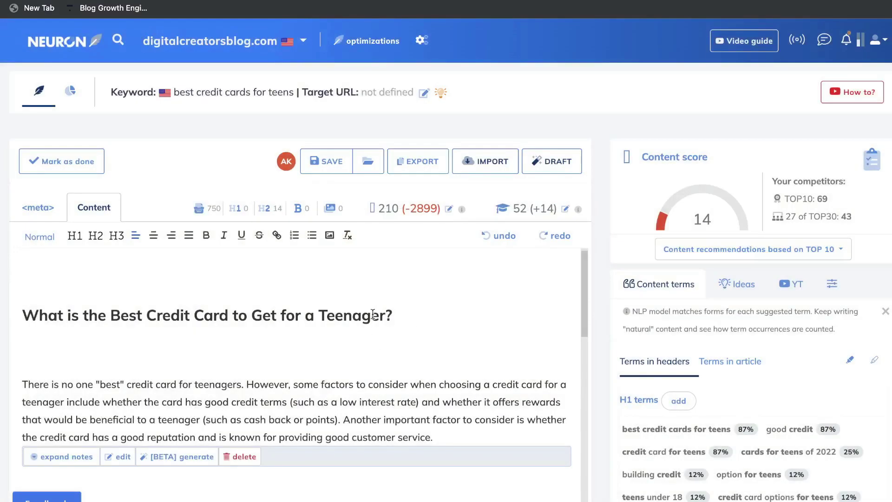
Generate an AI paragraph for the heading "What About Prepaid Cards?" using its suggested terms and insert the text into the article.
{"action": "scroll", "coordinate": [373, 315], "scroll_direction": "down", "scroll_amount": 5}
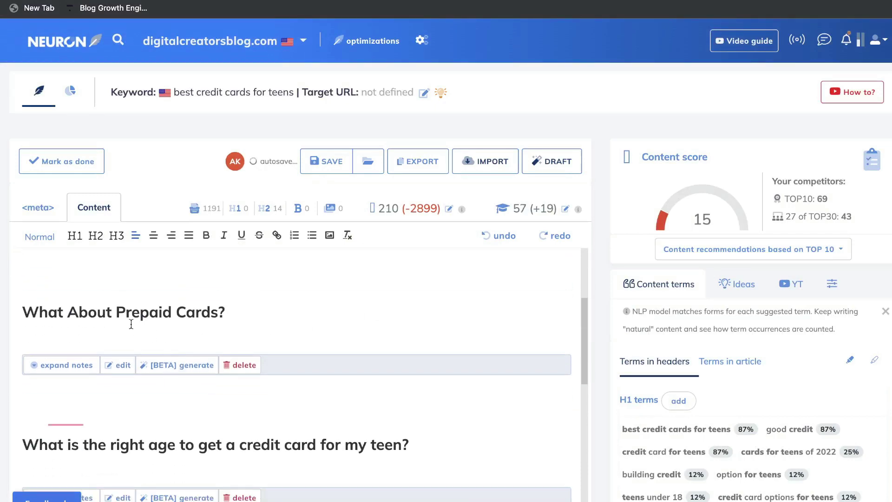
{"action": "left_click", "coordinate": [168, 365]}
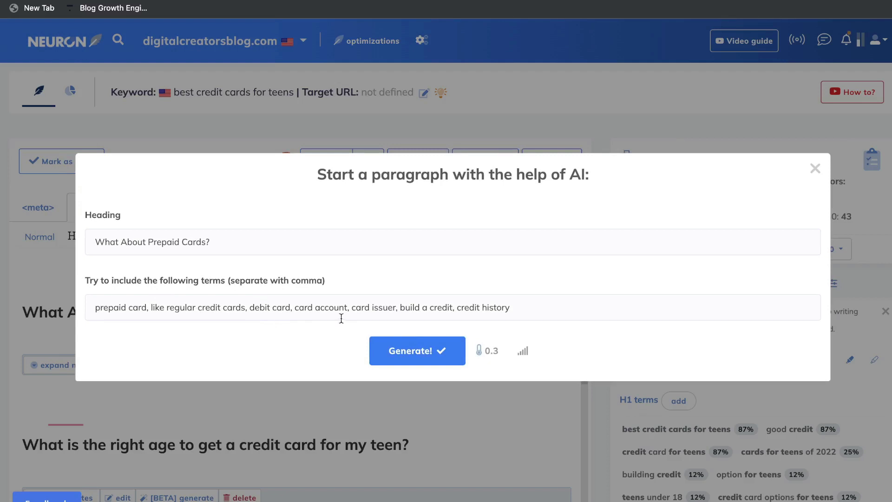
{"action": "left_click", "coordinate": [396, 347]}
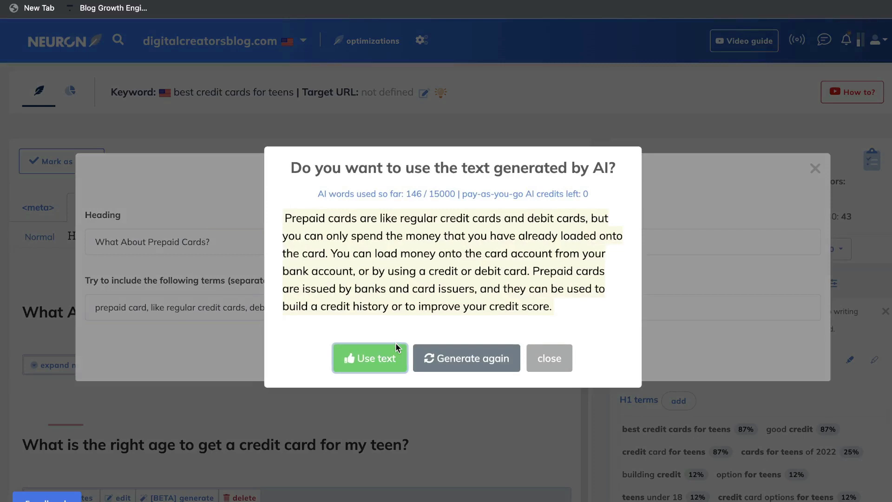
{"action": "left_click", "coordinate": [396, 346]}
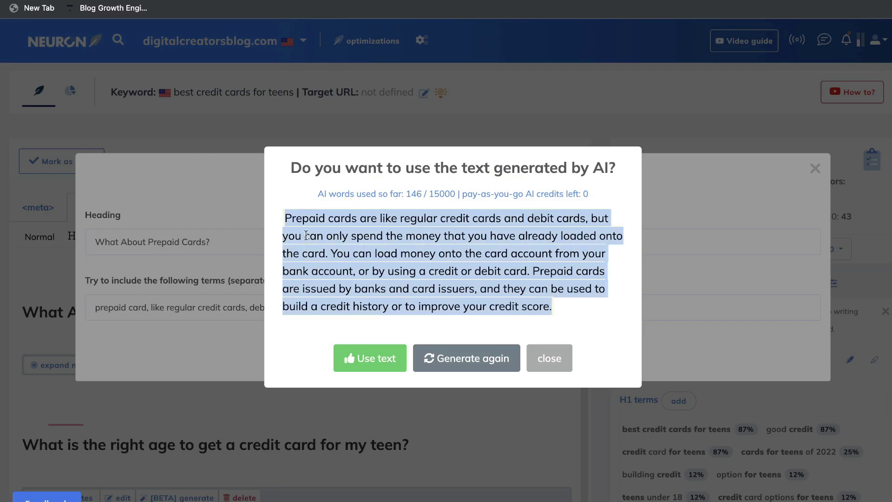
{"action": "left_click", "coordinate": [372, 220]}
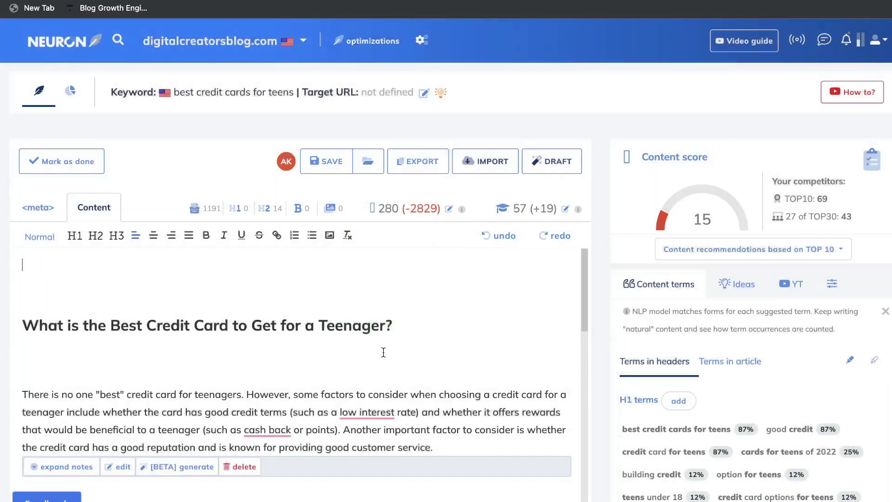
{"action": "left_click", "coordinate": [378, 358]}
Generate an AI paragraph for the heading "What is the right age to get a credit card for my teen?" and insert it.
{"action": "scroll", "coordinate": [378, 358], "scroll_direction": "down", "scroll_amount": 8}
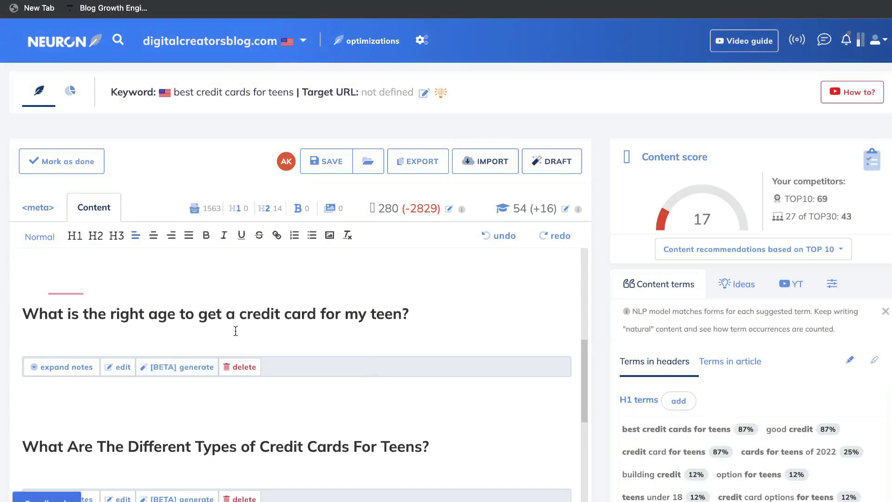
{"action": "left_click", "coordinate": [198, 367]}
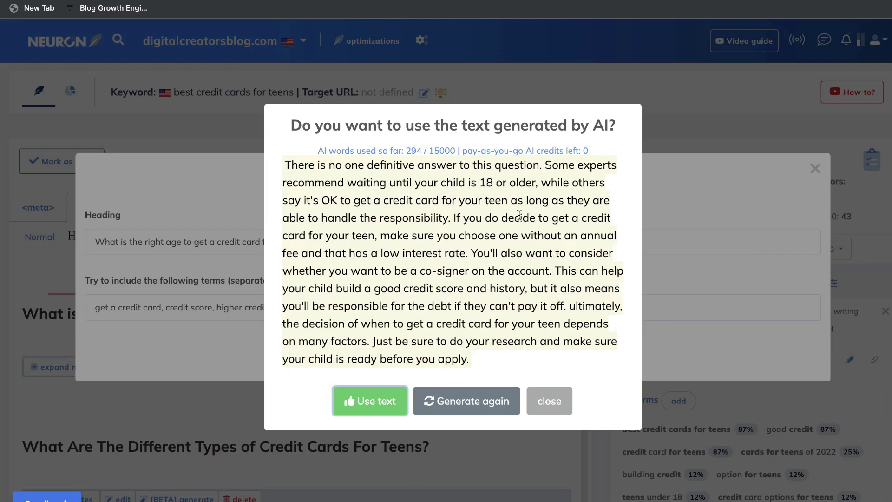
{"action": "left_click", "coordinate": [376, 406]}
Generate an AI paragraph for "What Are The Different Types of Credit Cards For Teens?" and insert the text into the article.
{"action": "scroll", "coordinate": [399, 374], "scroll_direction": "down", "scroll_amount": 3}
{"action": "scroll", "coordinate": [399, 375], "scroll_direction": "down", "scroll_amount": 10}
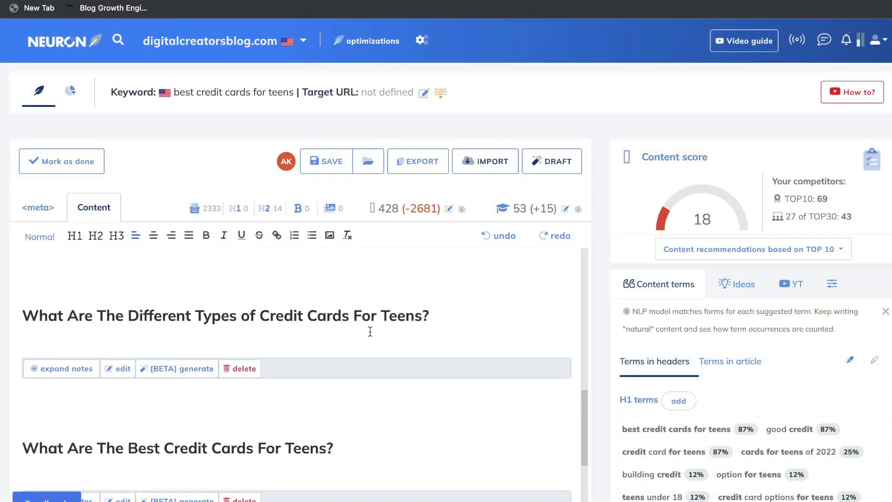
{"action": "scroll", "coordinate": [370, 331], "scroll_direction": "down", "scroll_amount": 1}
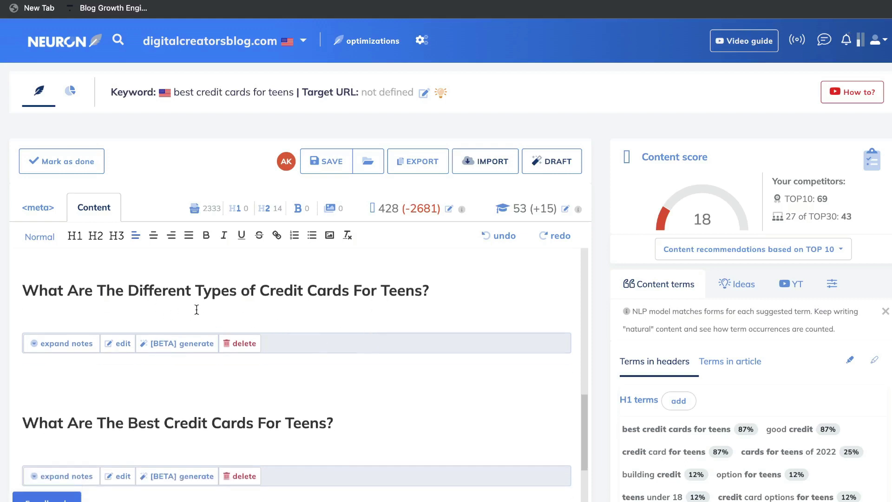
{"action": "left_click", "coordinate": [182, 343]}
{"action": "left_click", "coordinate": [182, 343]}
{"action": "left_click", "coordinate": [393, 350]}
{"action": "left_click", "coordinate": [364, 368]}
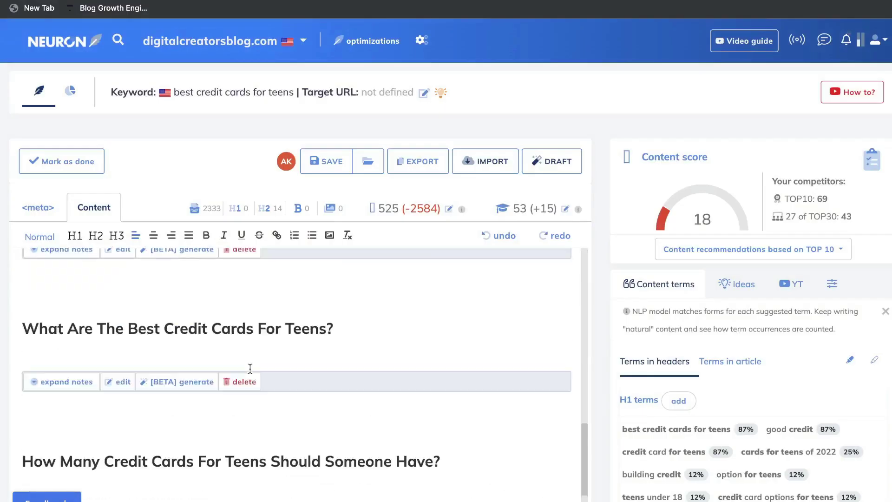
Generate an AI paragraph for the section "What Are The Best Credit Cards For Teens?" and use its text.
{"action": "left_click", "coordinate": [182, 341]}
{"action": "left_click", "coordinate": [393, 350]}
{"action": "left_click", "coordinate": [364, 408]}
Generate an AI paragraph for "How Many Credit Cards For Teens Should Someone Have?" and insert it below the heading.
{"action": "scroll", "coordinate": [324, 385], "scroll_direction": "down", "scroll_amount": 3}
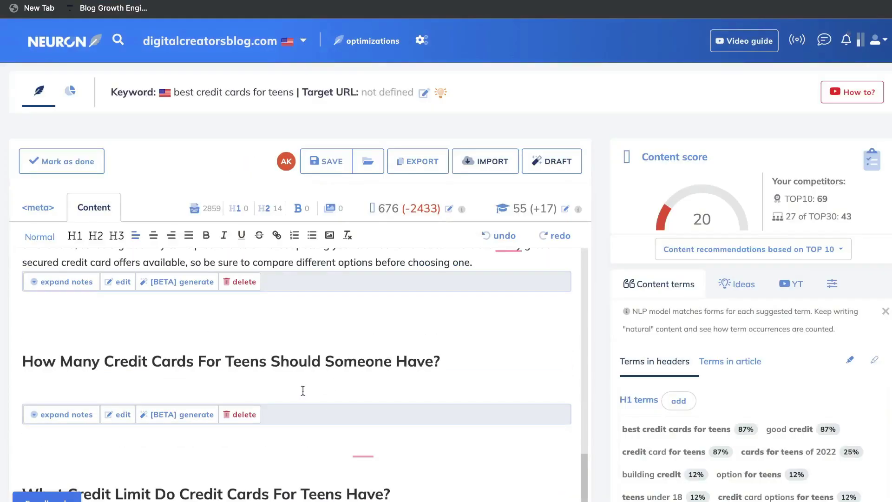
{"action": "left_click", "coordinate": [183, 324]}
{"action": "left_click", "coordinate": [404, 349]}
{"action": "left_click", "coordinate": [368, 358]}
Generate an AI paragraph for the credit limit heading, "What Credit Limit Do Credit Cards For Teens Have?", and insert it.
{"action": "scroll", "coordinate": [199, 391], "scroll_direction": "down", "scroll_amount": 2}
{"action": "left_click", "coordinate": [182, 403]}
{"action": "left_click", "coordinate": [416, 348]}
{"action": "left_click", "coordinate": [416, 349]}
{"action": "left_click", "coordinate": [382, 354]}
Generate an AI paragraph for "Do The Best Credit Cards For Teens Come With Sign-Up Bonuses?" and insert the text.
{"action": "scroll", "coordinate": [382, 354], "scroll_direction": "down", "scroll_amount": 5}
{"action": "left_click", "coordinate": [182, 306]}
{"action": "left_click", "coordinate": [416, 348]}
{"action": "left_click", "coordinate": [370, 356]}
Start an AI paragraph from the selected heading "What are the Best Debit Cards for Kids and Teens?" and use the generated text.
{"action": "scroll", "coordinate": [325, 233], "scroll_direction": "down", "scroll_amount": 10}
{"action": "left_click_drag", "start_coordinate": [23, 151], "coordinate": [388, 151]}
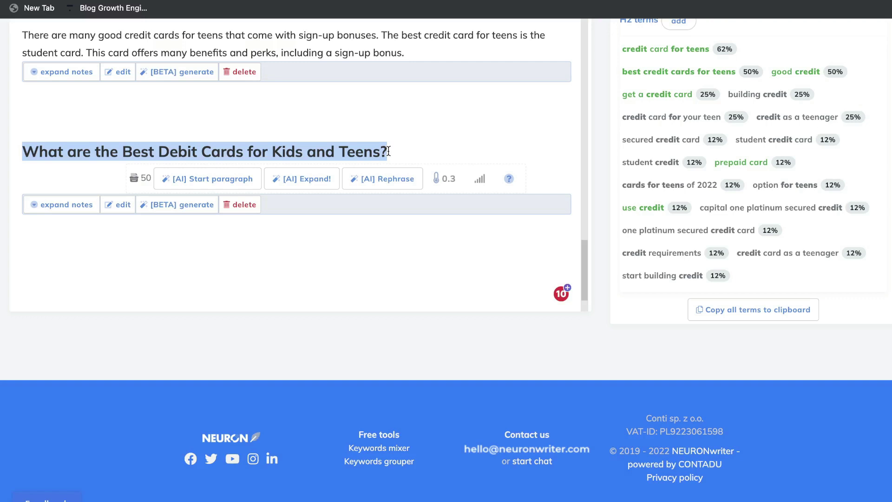
{"action": "left_click", "coordinate": [227, 180]}
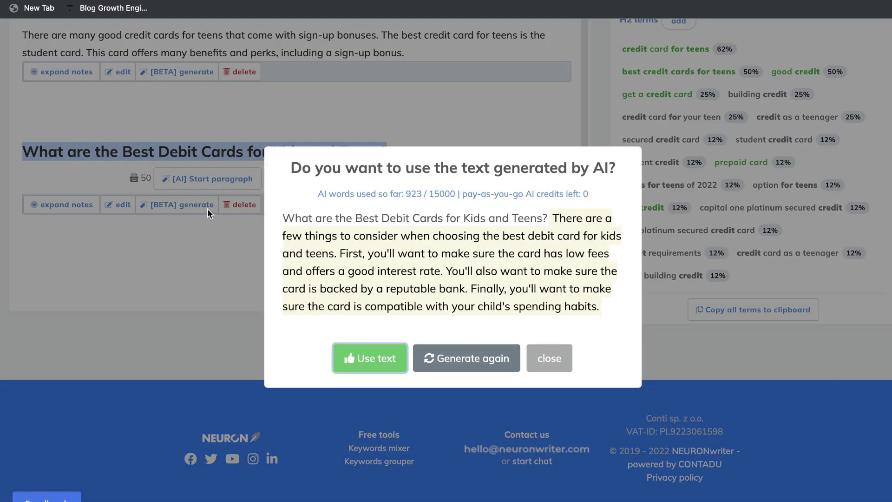
{"action": "left_click", "coordinate": [366, 357]}
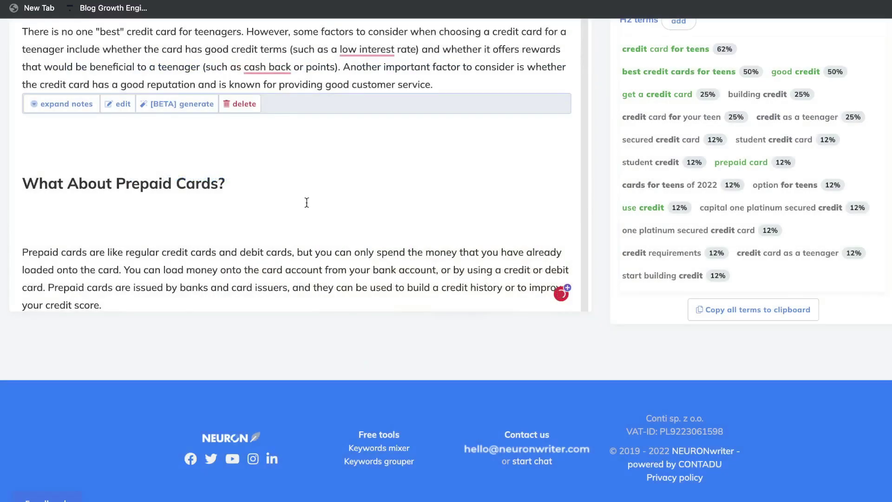
Add the term "best credit cards for teens" at the article's end and start an AI paragraph from it, inserting the text.
{"action": "scroll", "coordinate": [306, 202], "scroll_direction": "down", "scroll_amount": 15}
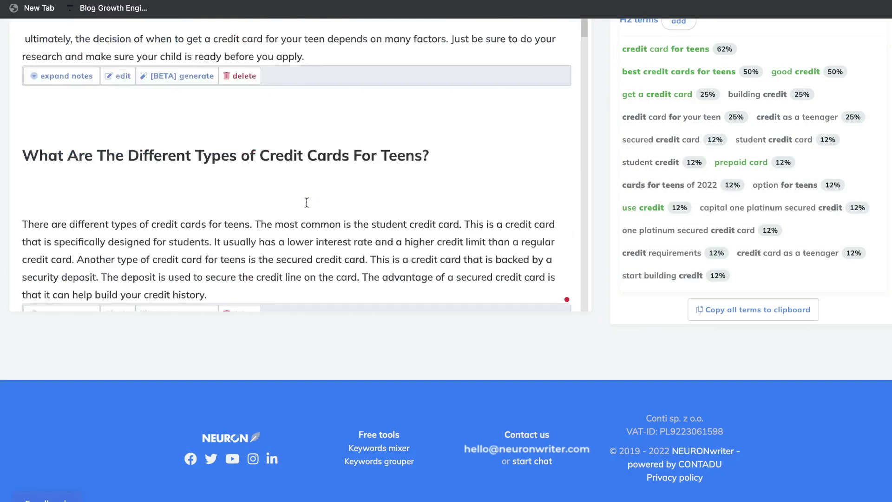
{"action": "scroll", "coordinate": [307, 202], "scroll_direction": "down", "scroll_amount": 15}
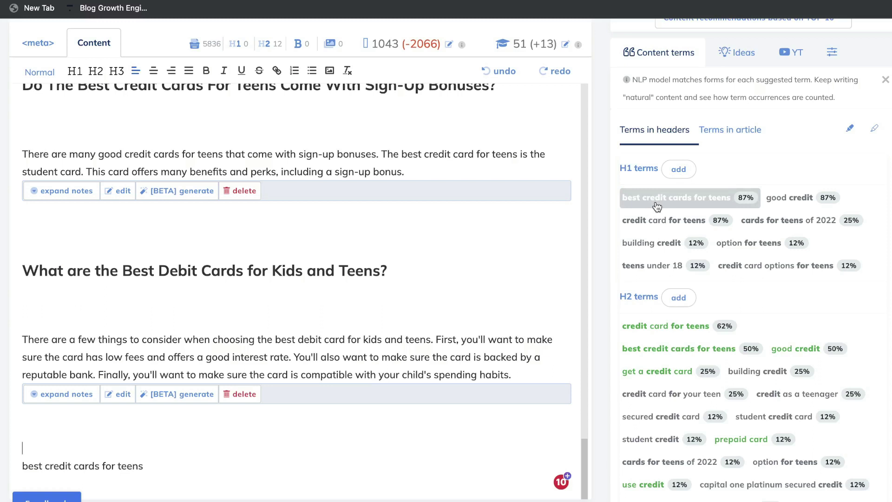
{"action": "triple_click", "coordinate": [136, 467]}
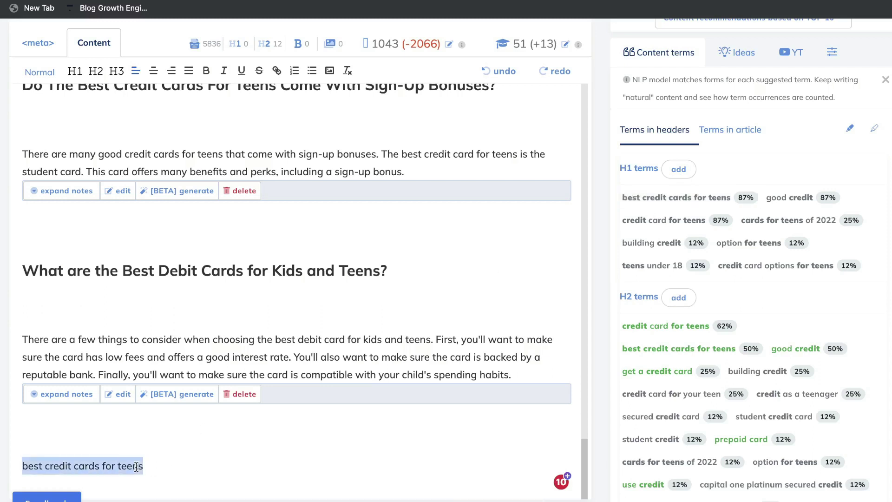
{"action": "left_click", "coordinate": [159, 463]}
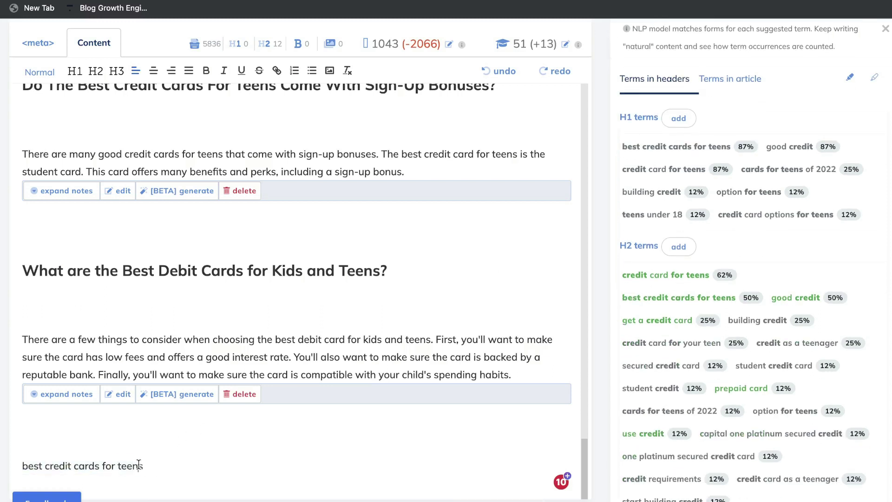
{"action": "triple_click", "coordinate": [138, 464]}
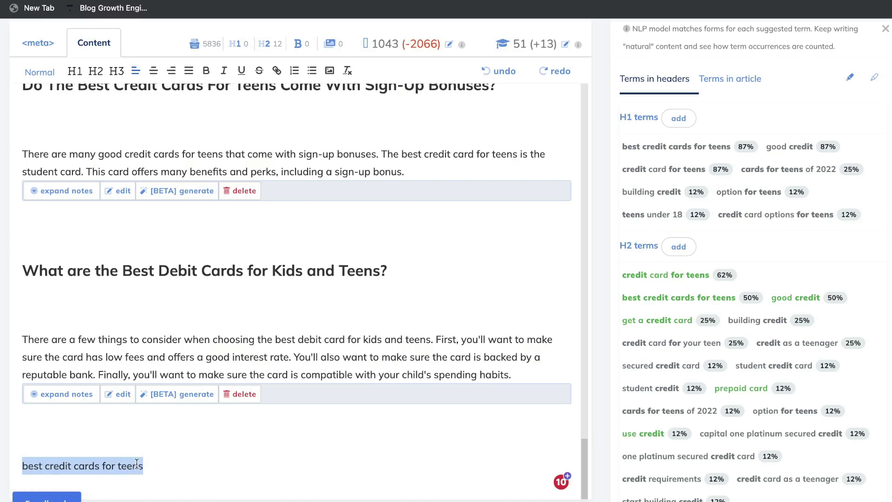
{"action": "triple_click", "coordinate": [139, 466]}
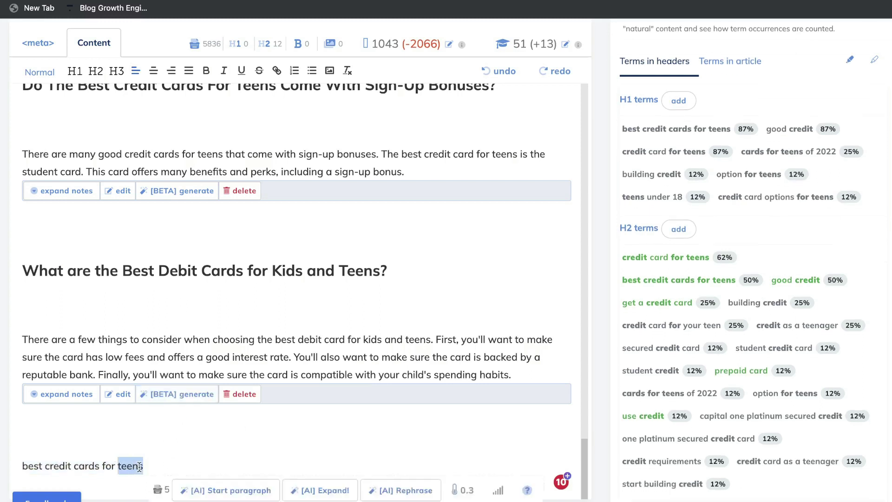
{"action": "left_click", "coordinate": [144, 466]}
{"action": "left_click_drag", "start_coordinate": [144, 466], "coordinate": [23, 467]}
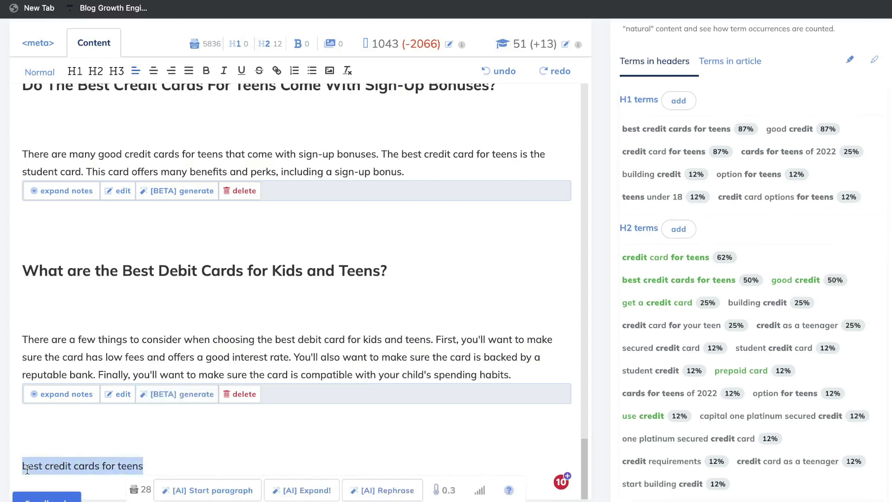
{"action": "left_click", "coordinate": [213, 491]}
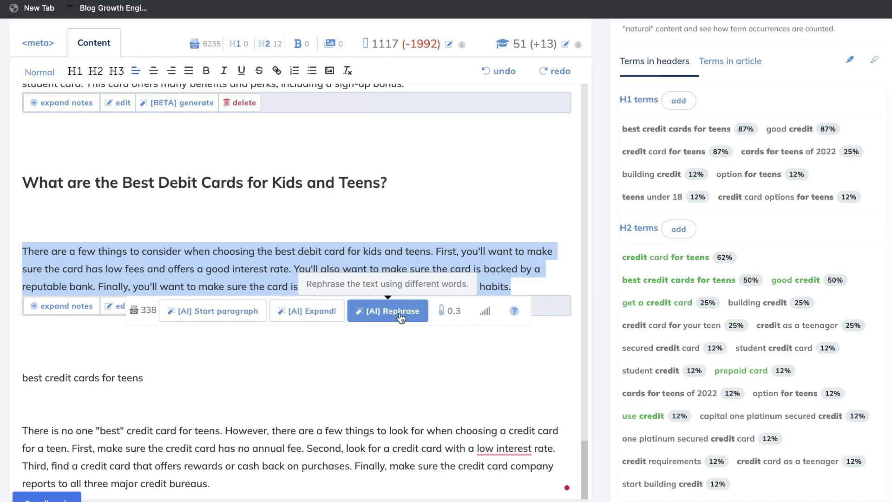
Expand the selected paragraph on the best debit cards for kids and teens with AI and insert the additional text.
{"action": "left_click", "coordinate": [319, 314]}
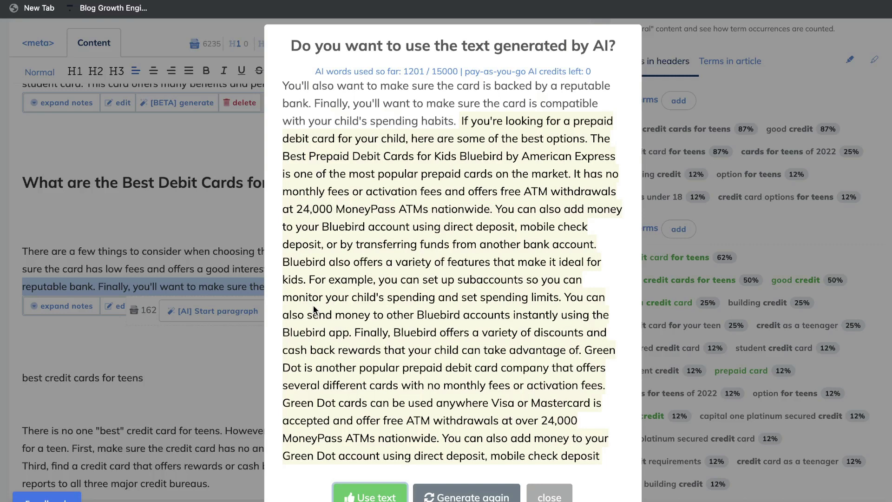
{"action": "left_click", "coordinate": [371, 495]}
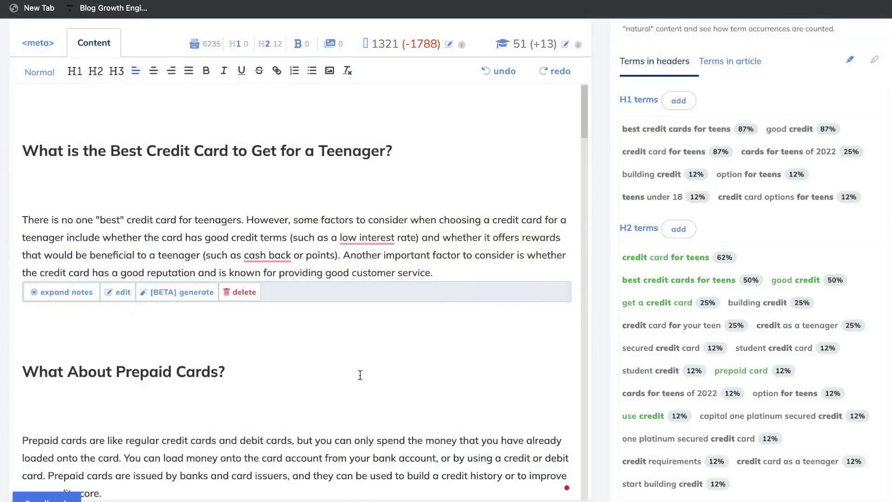
{"action": "scroll", "coordinate": [306, 330], "scroll_direction": "down", "scroll_amount": 20}
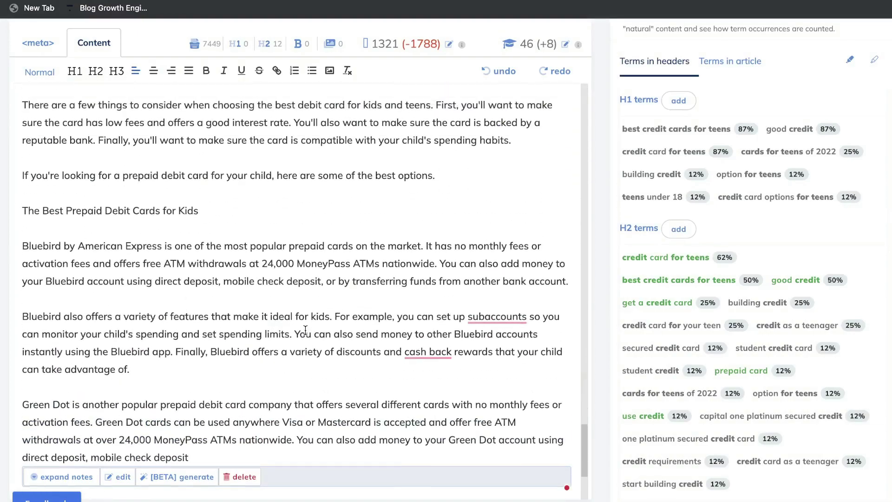
Read through the expanded debit card section and the sections around it in the article.
{"action": "scroll", "coordinate": [247, 216], "scroll_direction": "up", "scroll_amount": 5}
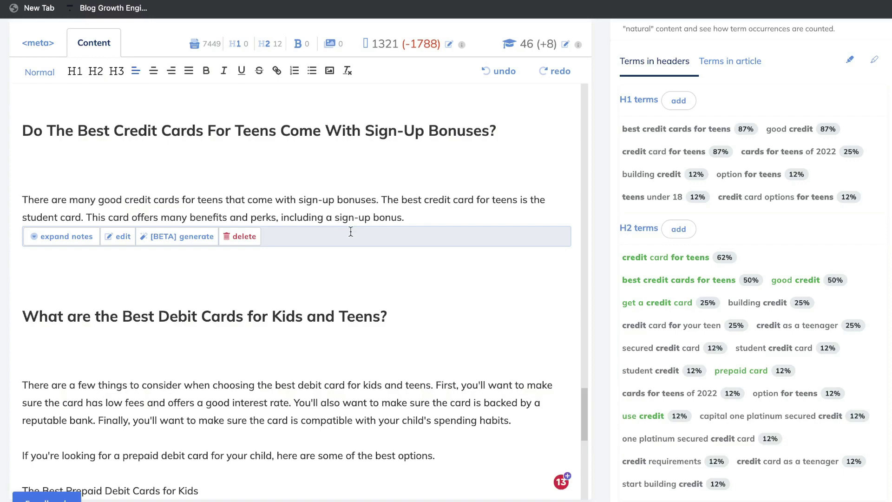
{"action": "scroll", "coordinate": [351, 231], "scroll_direction": "up", "scroll_amount": 5}
{"action": "scroll", "coordinate": [351, 232], "scroll_direction": "down", "scroll_amount": 10}
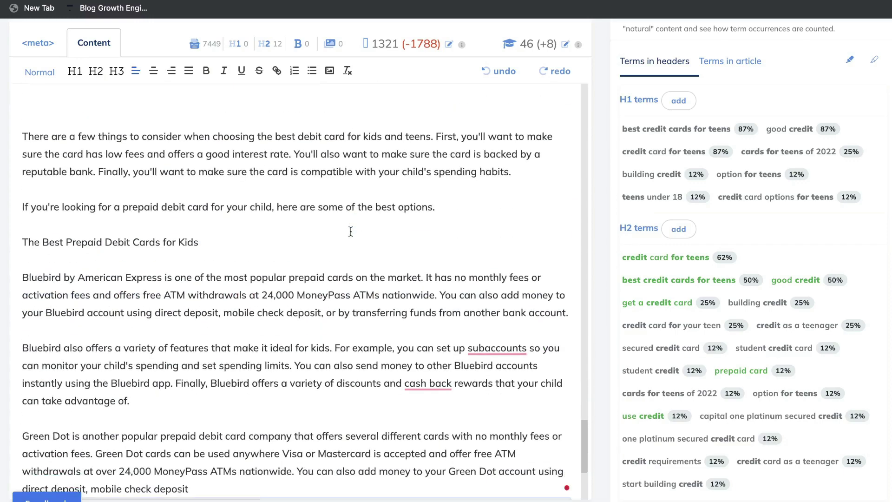
{"action": "scroll", "coordinate": [350, 231], "scroll_direction": "up", "scroll_amount": 2}
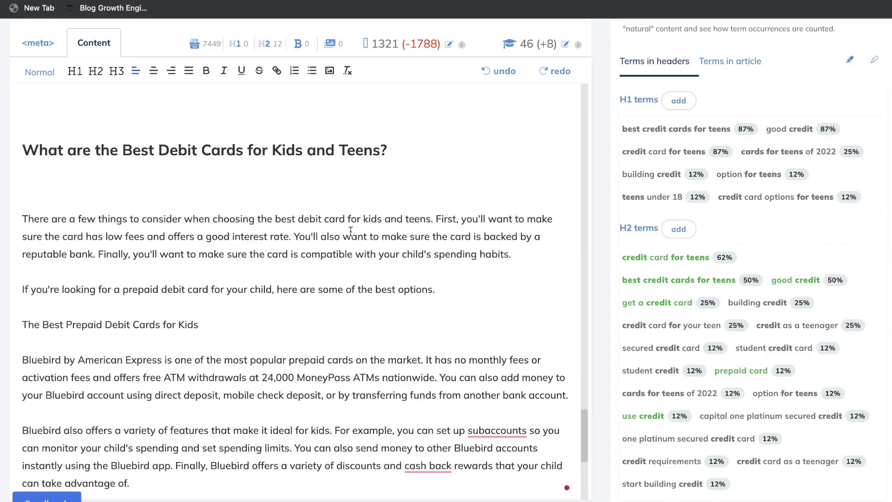
{"action": "scroll", "coordinate": [351, 232], "scroll_direction": "down", "scroll_amount": 1}
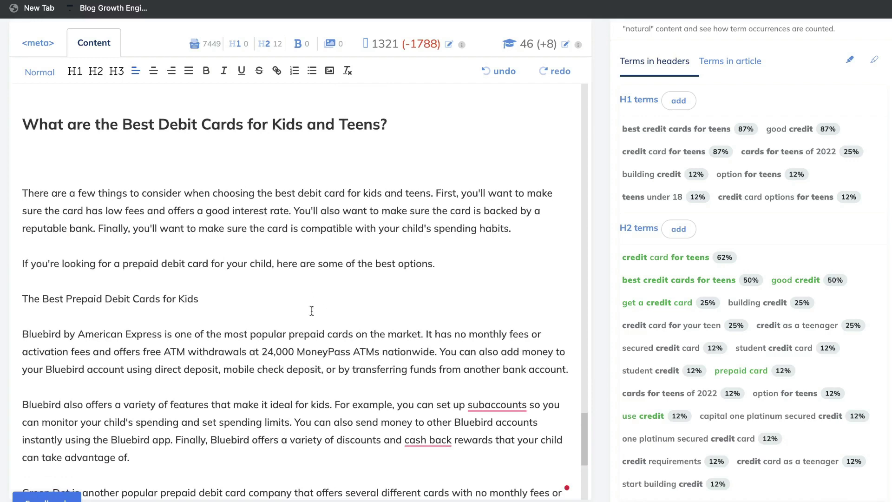
{"action": "scroll", "coordinate": [315, 314], "scroll_direction": "down", "scroll_amount": 1}
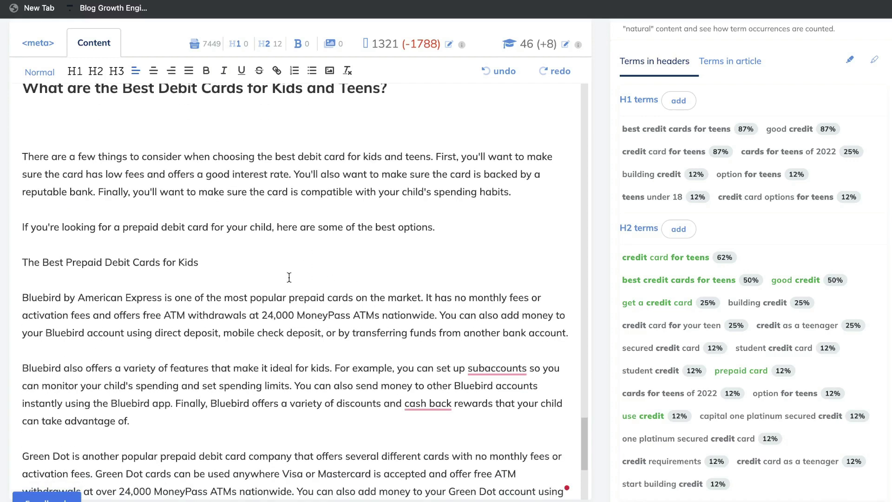
{"action": "scroll", "coordinate": [288, 277], "scroll_direction": "up", "scroll_amount": 1}
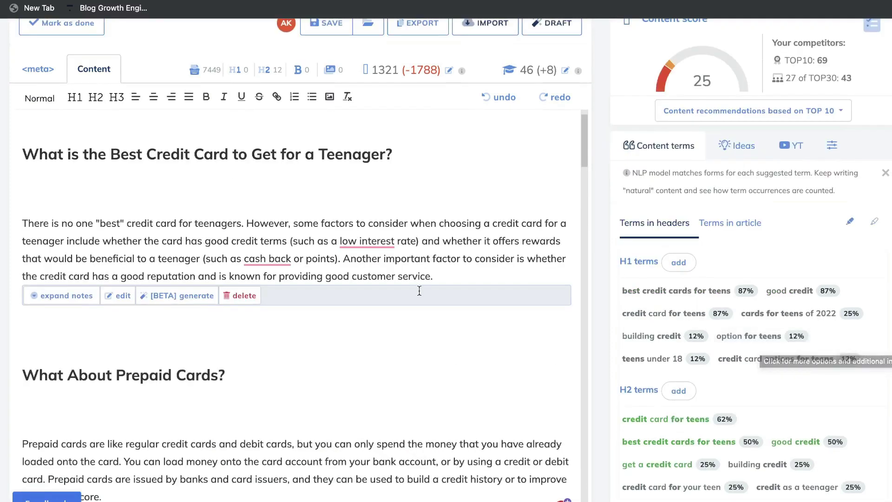
Examine the suggested H1 and H2 header terms and which of them the article's headings already use.
{"action": "scroll", "coordinate": [708, 342], "scroll_direction": "down", "scroll_amount": 3}
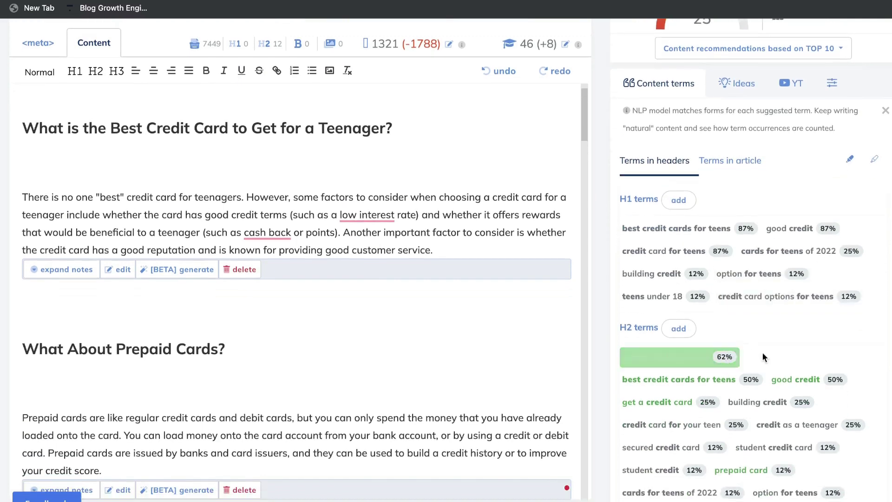
{"action": "scroll", "coordinate": [764, 348], "scroll_direction": "down", "scroll_amount": 1}
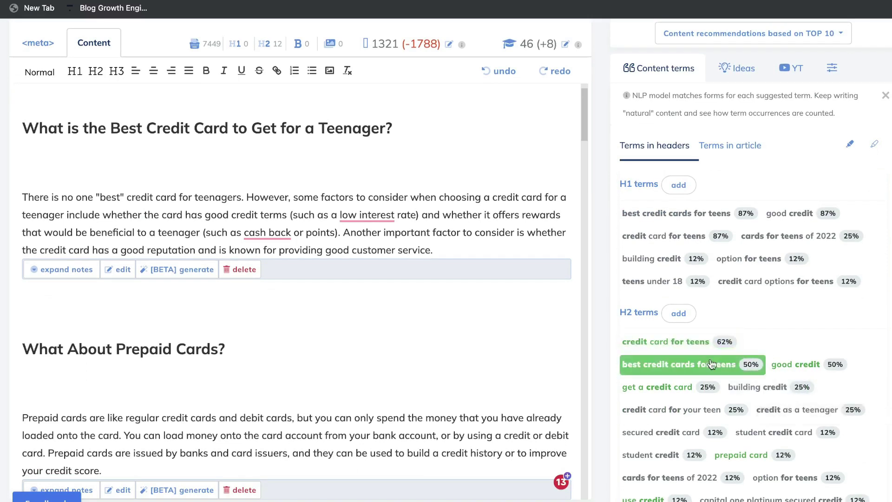
{"action": "scroll", "coordinate": [792, 410], "scroll_direction": "down", "scroll_amount": 1}
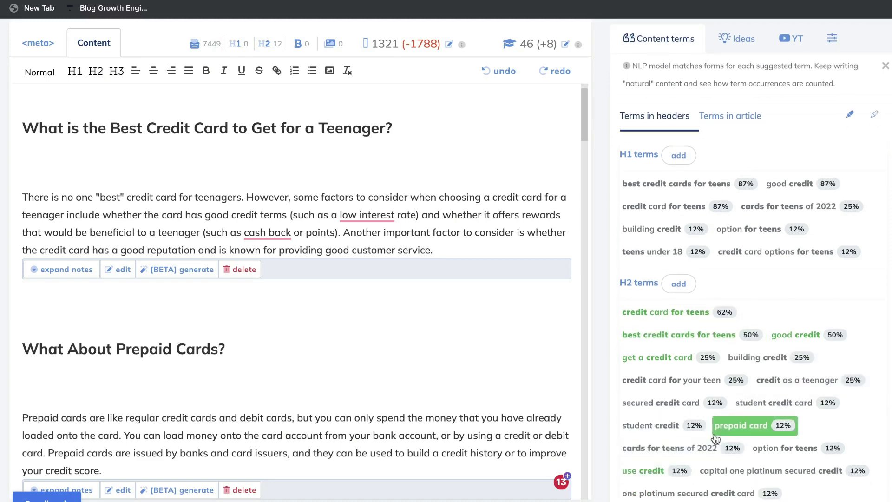
{"action": "scroll", "coordinate": [711, 362], "scroll_direction": "up", "scroll_amount": 3}
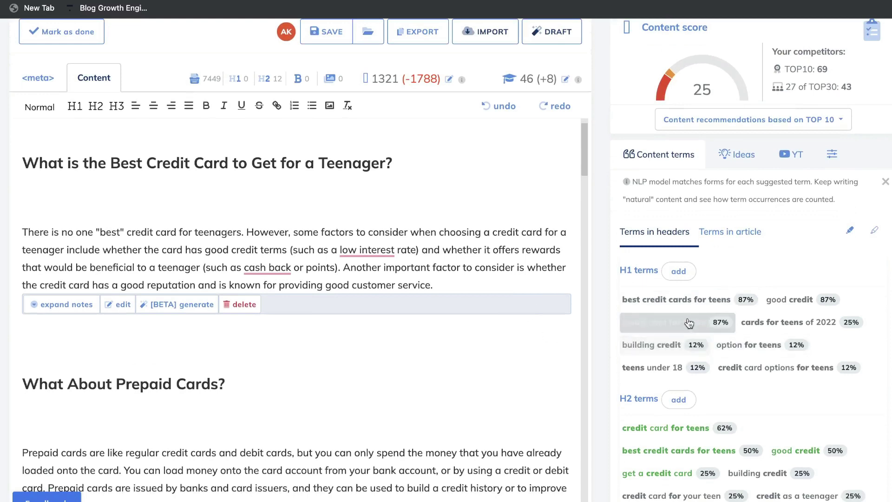
Examine the suggested terms for the article body, comparing each term's usage with its recommended range.
{"action": "left_click", "coordinate": [731, 231]}
{"action": "scroll", "coordinate": [747, 302], "scroll_direction": "down", "scroll_amount": 5}
{"action": "scroll", "coordinate": [754, 326], "scroll_direction": "down", "scroll_amount": 12}
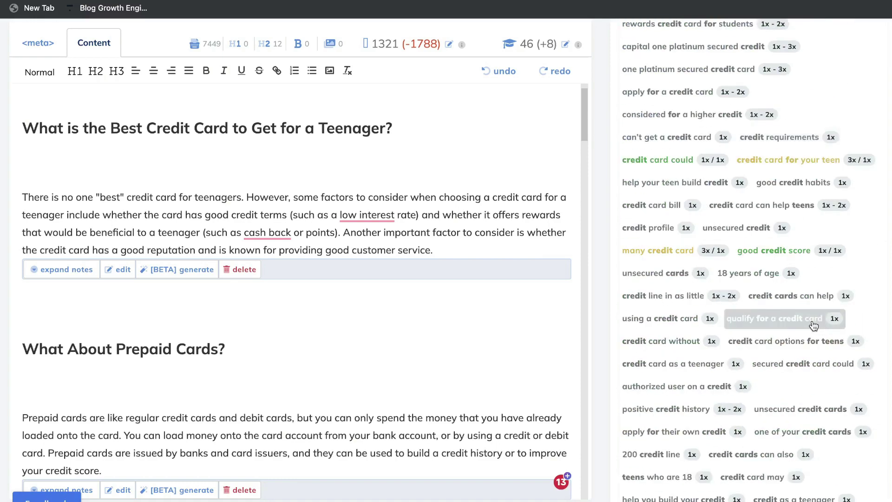
{"action": "scroll", "coordinate": [814, 325], "scroll_direction": "down", "scroll_amount": 3}
{"action": "scroll", "coordinate": [859, 341], "scroll_direction": "up", "scroll_amount": 12}
{"action": "scroll", "coordinate": [861, 317], "scroll_direction": "up", "scroll_amount": 5}
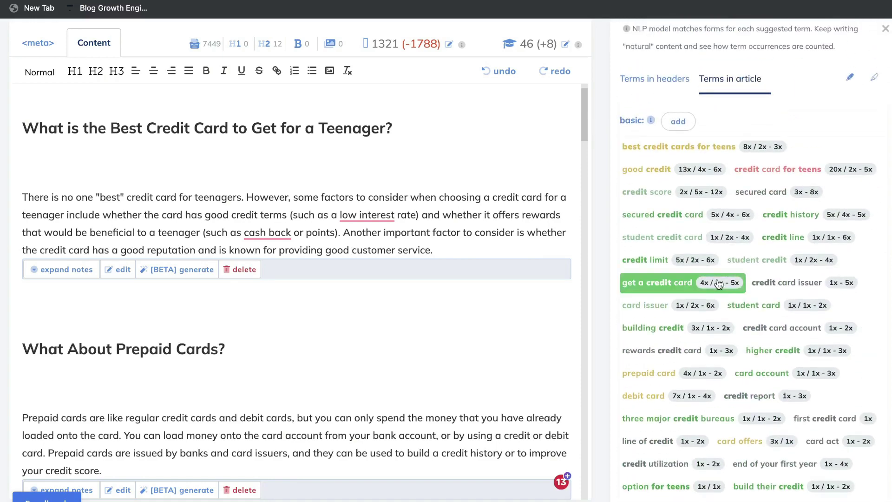
{"action": "scroll", "coordinate": [757, 292], "scroll_direction": "down", "scroll_amount": 3}
{"action": "scroll", "coordinate": [771, 316], "scroll_direction": "up", "scroll_amount": 6}
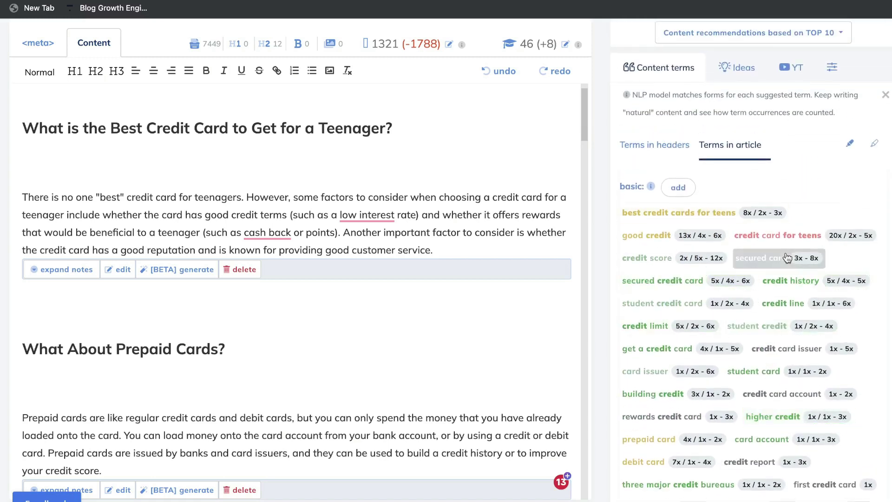
{"action": "scroll", "coordinate": [814, 185], "scroll_direction": "up", "scroll_amount": 2}
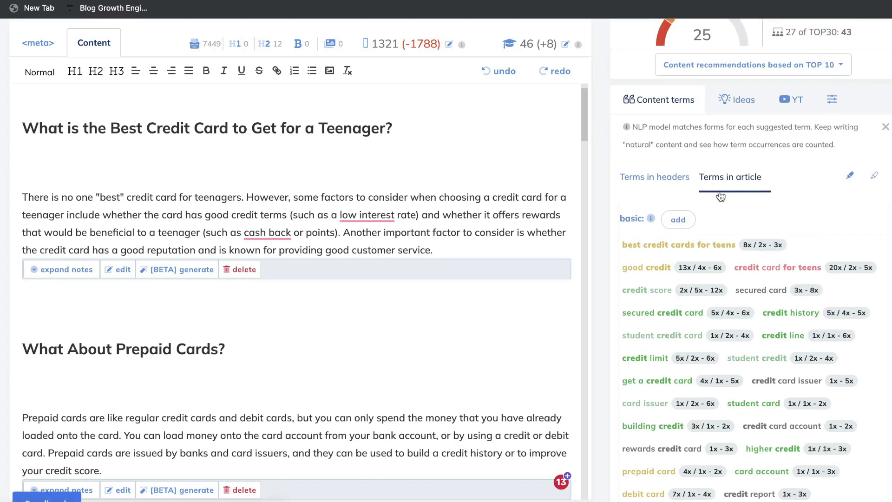
{"action": "scroll", "coordinate": [532, 235], "scroll_direction": "up", "scroll_amount": 2}
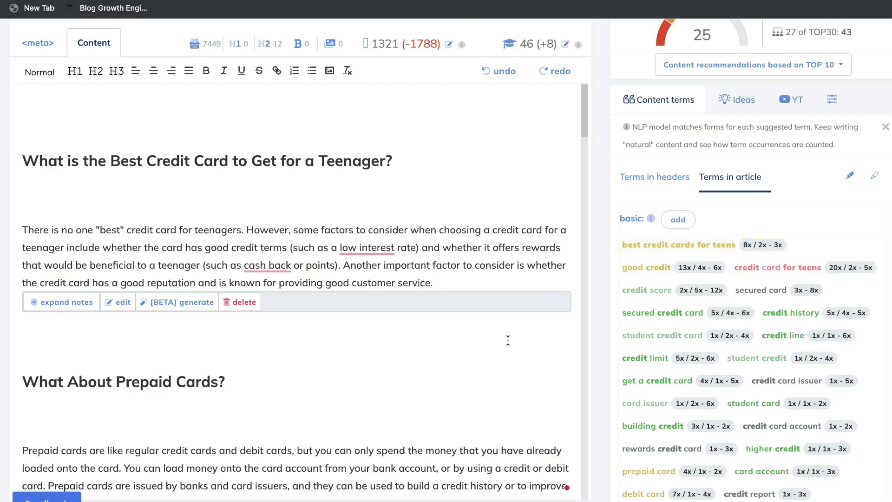
Open the content ideas and expand the list of suggested questions to answer.
{"action": "scroll", "coordinate": [507, 340], "scroll_direction": "up", "scroll_amount": 3}
{"action": "left_click", "coordinate": [739, 205]}
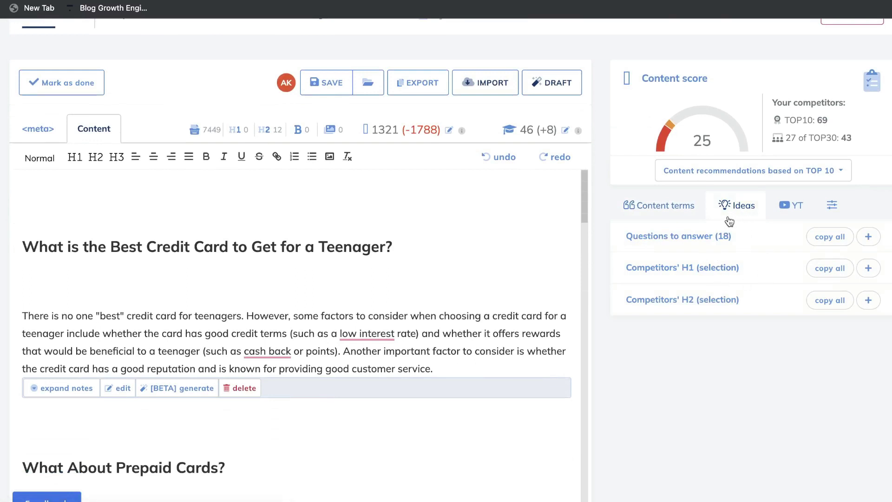
{"action": "left_click", "coordinate": [866, 237]}
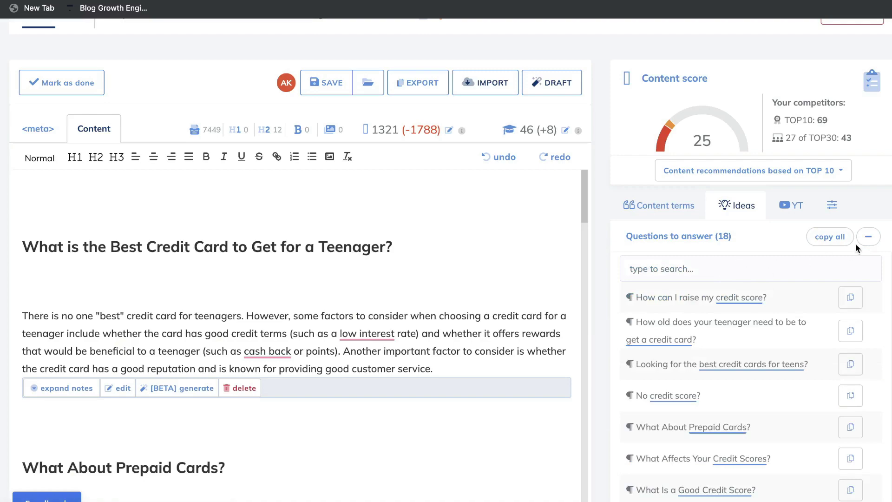
{"action": "left_click", "coordinate": [866, 241]}
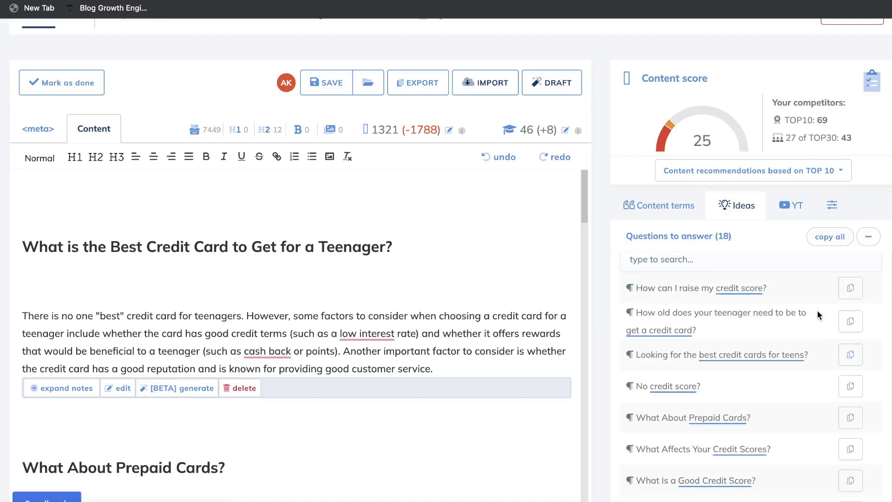
Copy the suggested question "How can I raise my credit score?" and paste it on a new line at the end of the article.
{"action": "scroll", "coordinate": [427, 282], "scroll_direction": "down", "scroll_amount": 10}
{"action": "scroll", "coordinate": [427, 283], "scroll_direction": "down", "scroll_amount": 15}
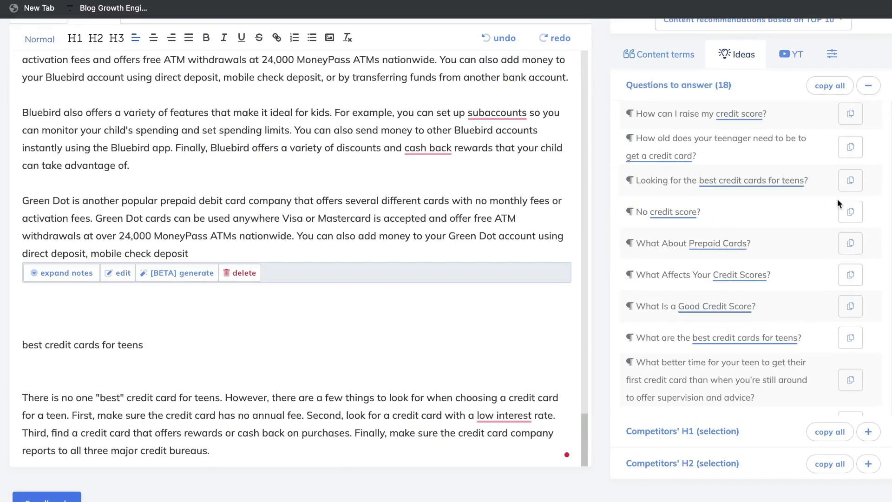
{"action": "left_click", "coordinate": [850, 114]}
{"action": "scroll", "coordinate": [322, 393], "scroll_direction": "down", "scroll_amount": 2}
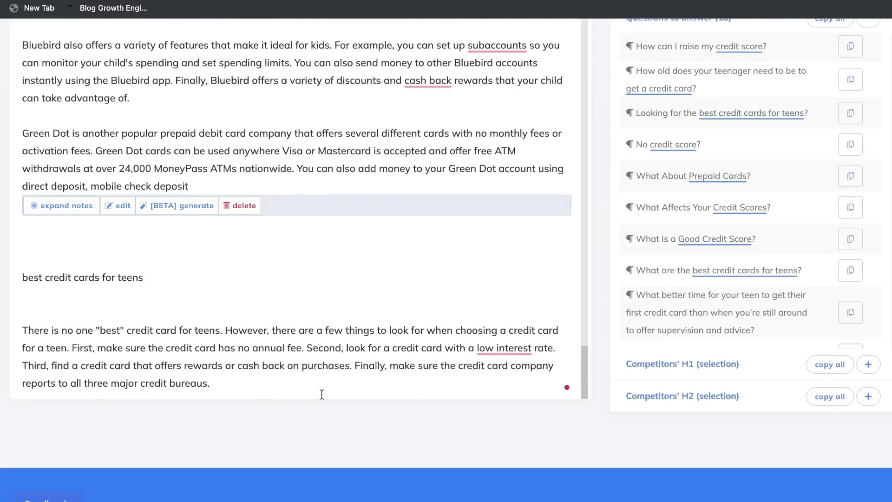
{"action": "left_click", "coordinate": [285, 390]}
{"action": "key", "text": "Return"}
{"action": "key", "text": "ctrl+v"}
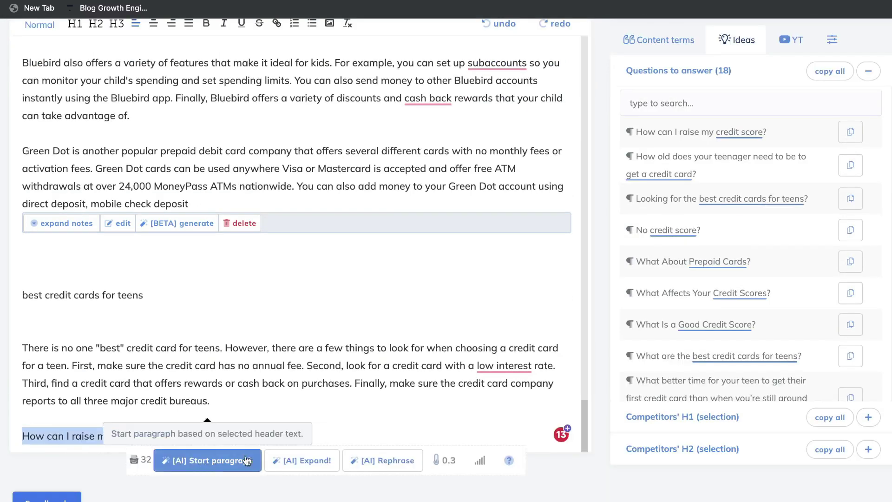
{"action": "left_click", "coordinate": [220, 428]}
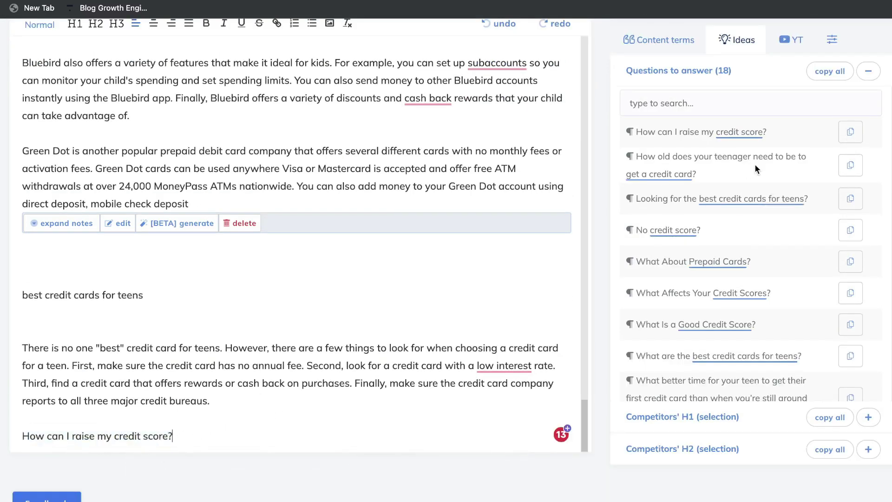
Look through the suggested YouTube videos about credit cards for teenagers.
{"action": "left_click", "coordinate": [791, 40]}
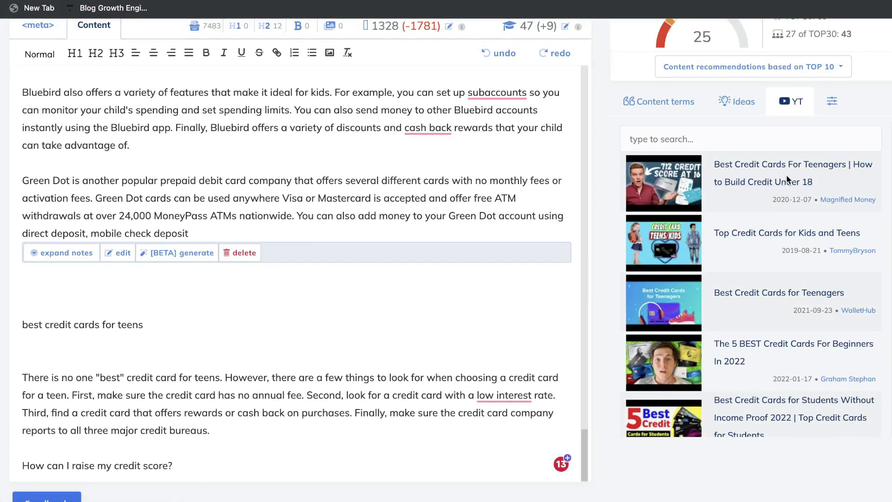
{"action": "scroll", "coordinate": [790, 197], "scroll_direction": "down", "scroll_amount": 1}
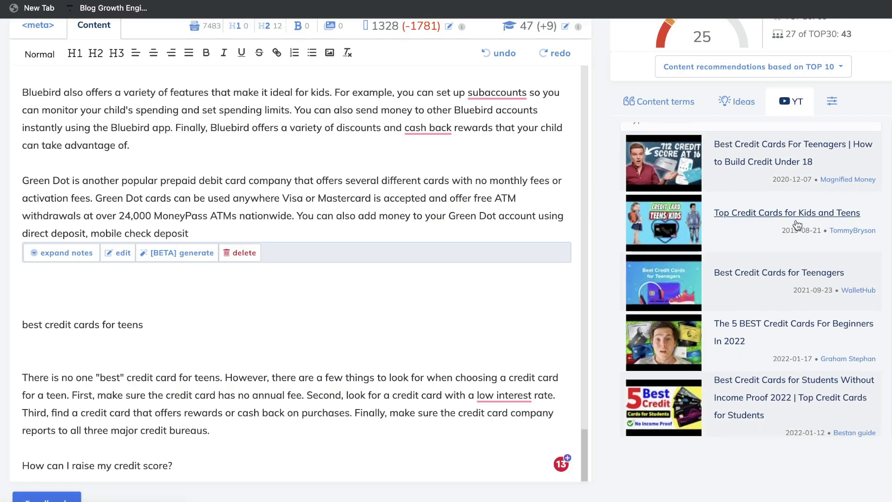
{"action": "scroll", "coordinate": [797, 263], "scroll_direction": "up", "scroll_amount": 1}
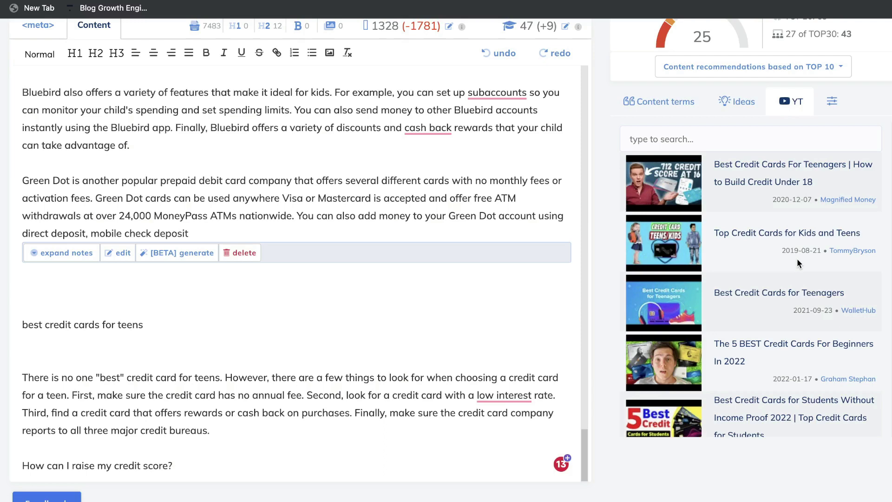
Return to the beginning of the article and check its word count against the recommended length.
{"action": "scroll", "coordinate": [649, 247], "scroll_direction": "up", "scroll_amount": 5}
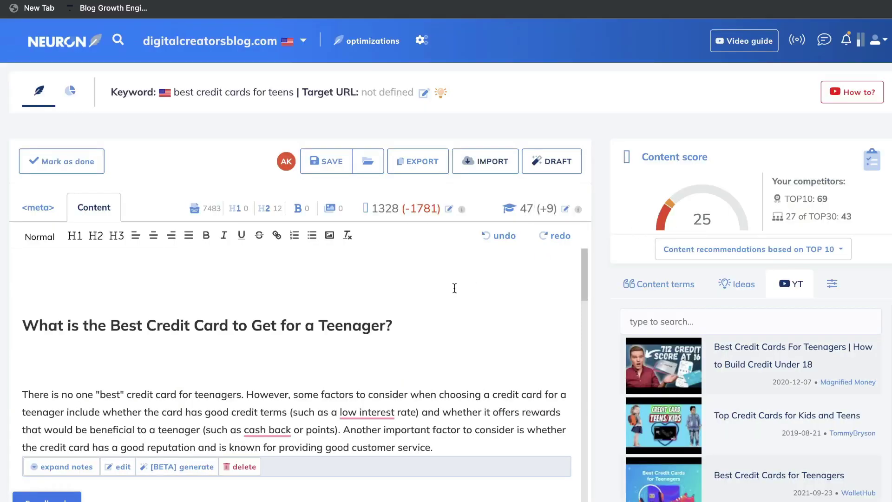
{"action": "scroll", "coordinate": [455, 288], "scroll_direction": "down", "scroll_amount": 1}
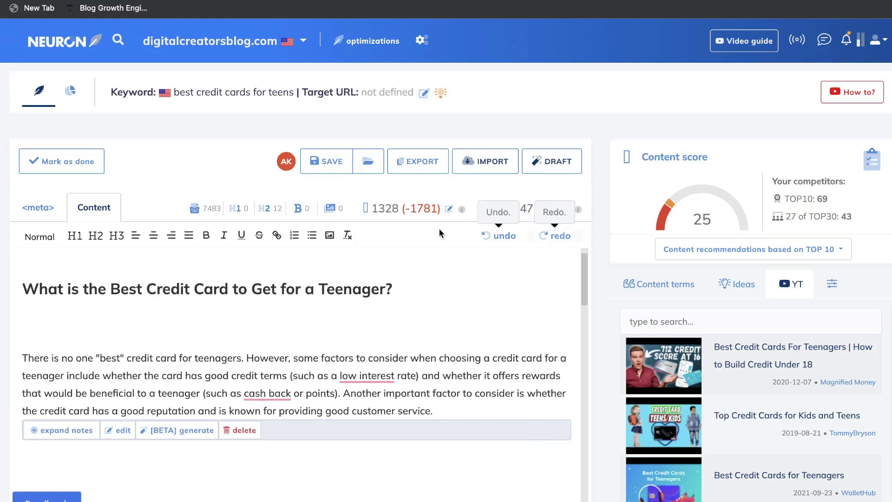
{"action": "scroll", "coordinate": [424, 329], "scroll_direction": "down", "scroll_amount": 1}
{"action": "scroll", "coordinate": [425, 329], "scroll_direction": "down", "scroll_amount": 1}
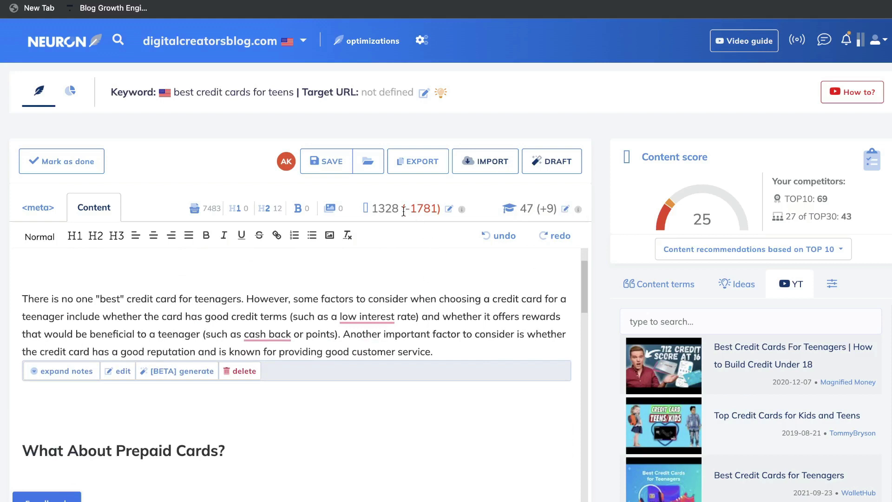
{"action": "mouse_move", "coordinate": [403, 209]}
{"action": "left_mouse_down"}
{"action": "mouse_move", "coordinate": [413, 211]}
{"action": "mouse_move", "coordinate": [377, 212]}
{"action": "mouse_move", "coordinate": [419, 212]}
{"action": "mouse_move", "coordinate": [407, 212]}
{"action": "left_mouse_up"}
{"action": "left_click", "coordinate": [447, 272]}
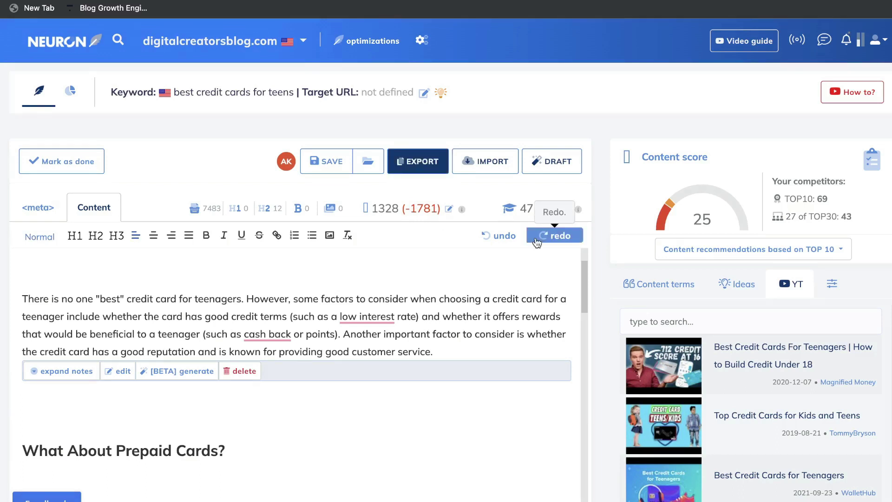
View the available export formats for the article and dismiss the choice without exporting.
{"action": "left_click", "coordinate": [432, 164]}
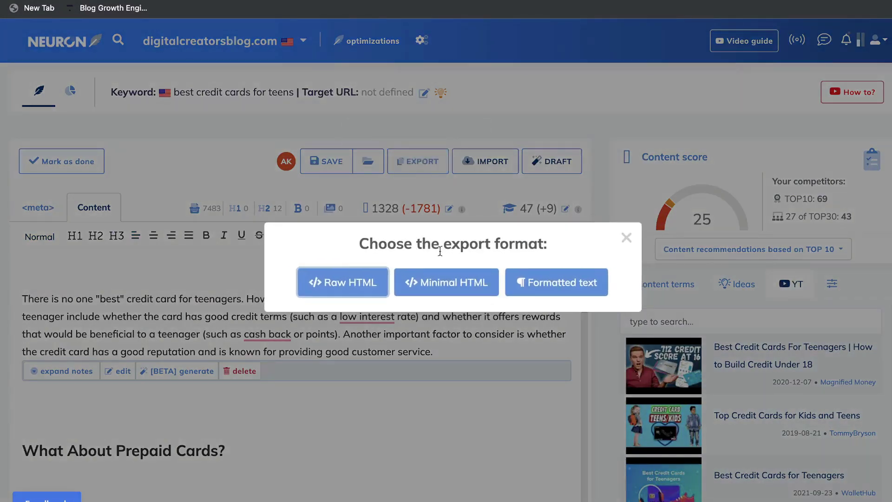
{"action": "left_click", "coordinate": [626, 237]}
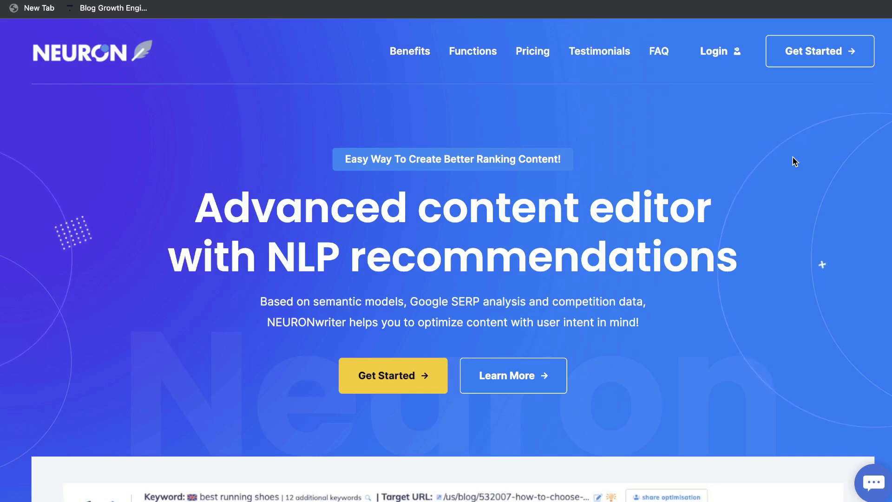
Look through the NEURONwriter homepage down to its planning and optimization process.
{"action": "scroll", "coordinate": [503, 297], "scroll_direction": "down", "scroll_amount": 10}
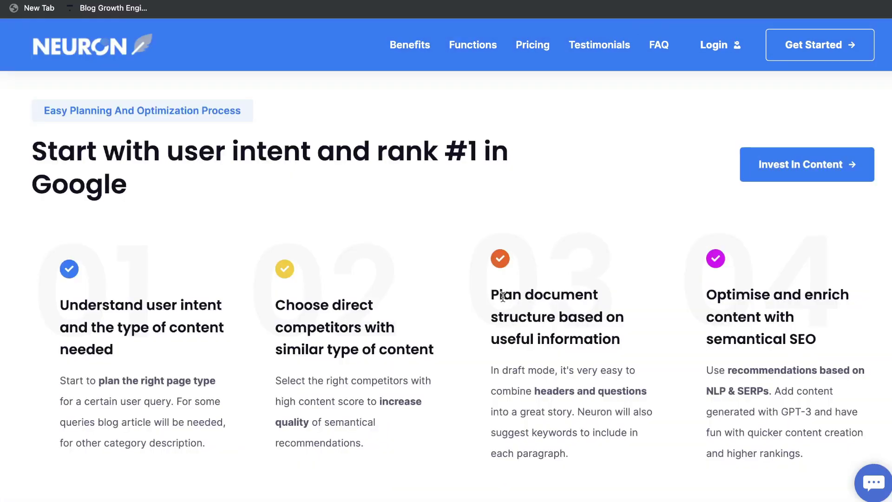